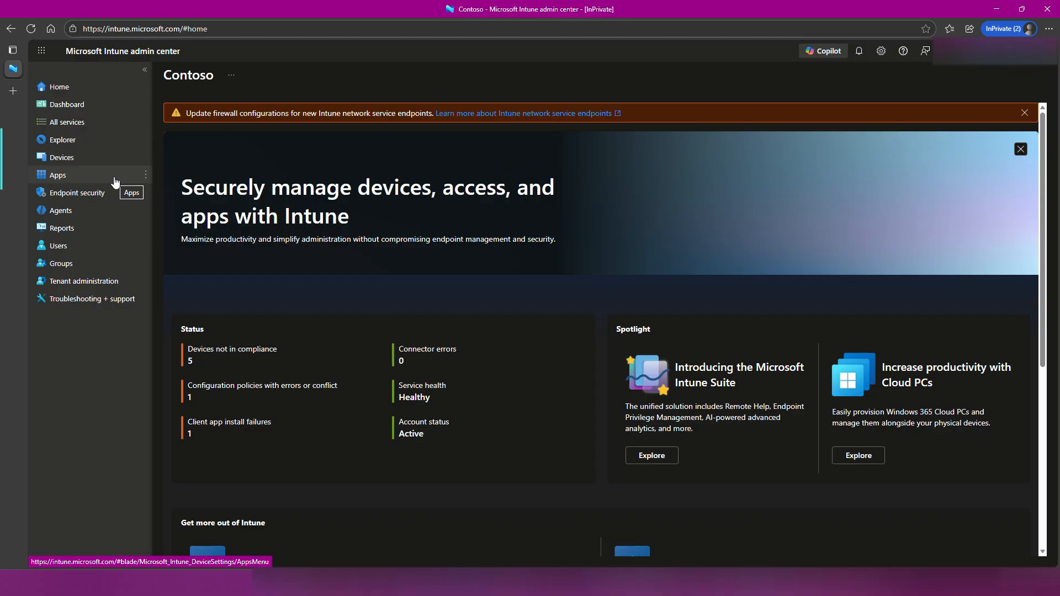
Start creating a new group in the tenant's Groups area.
click(105, 271)
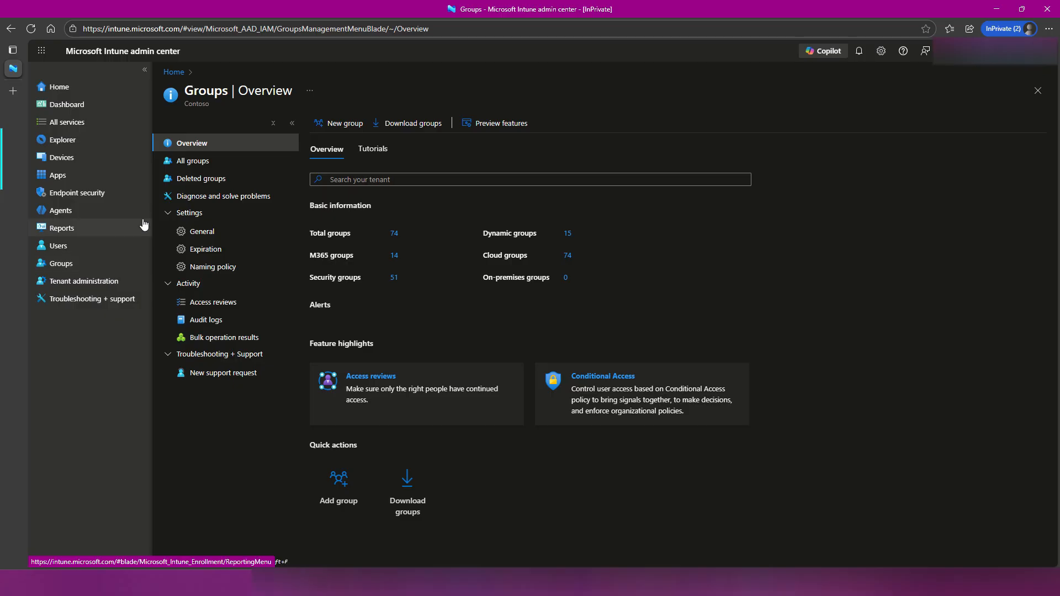
click(330, 126)
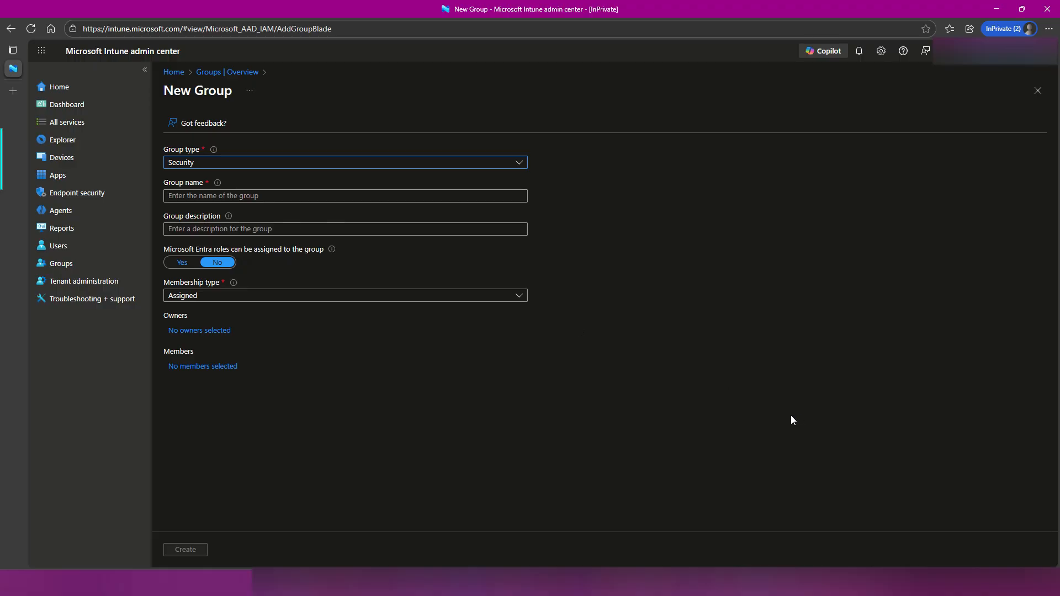
mouse_move(154, 180)
mouse_down()
mouse_move(263, 212)
mouse_move(416, 212)
mouse_up()
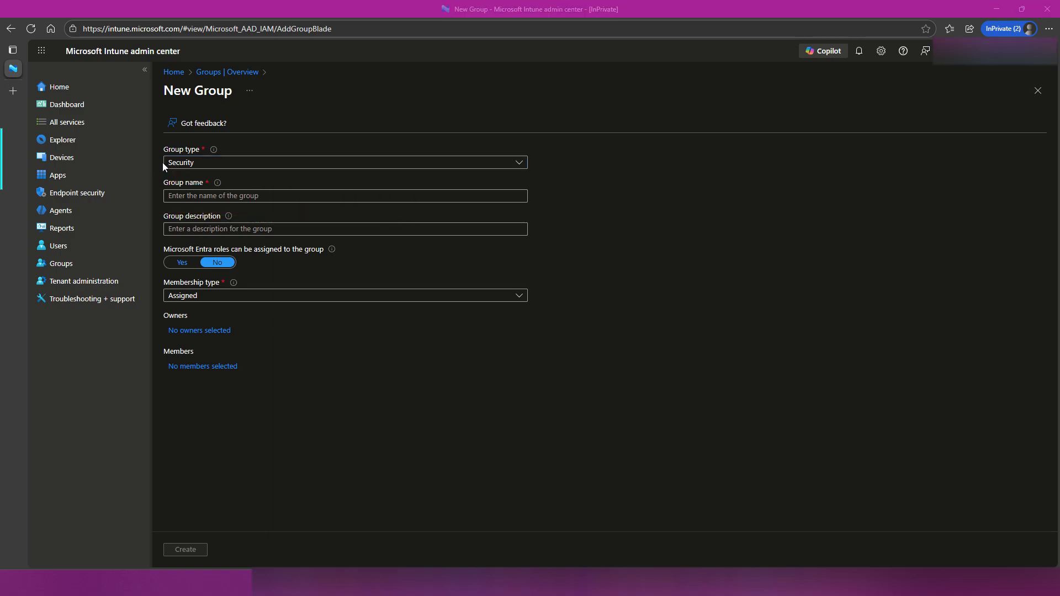
mouse_move(155, 175)
mouse_down()
mouse_move(238, 205)
mouse_move(343, 209)
mouse_up()
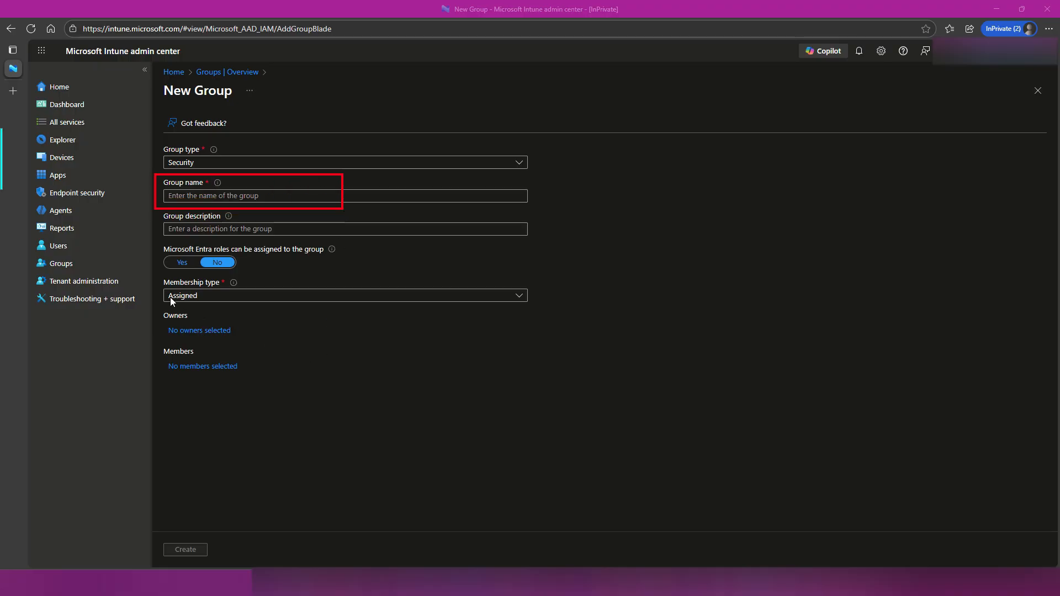
mouse_move(155, 276)
mouse_down()
mouse_move(183, 303)
mouse_move(275, 311)
mouse_up()
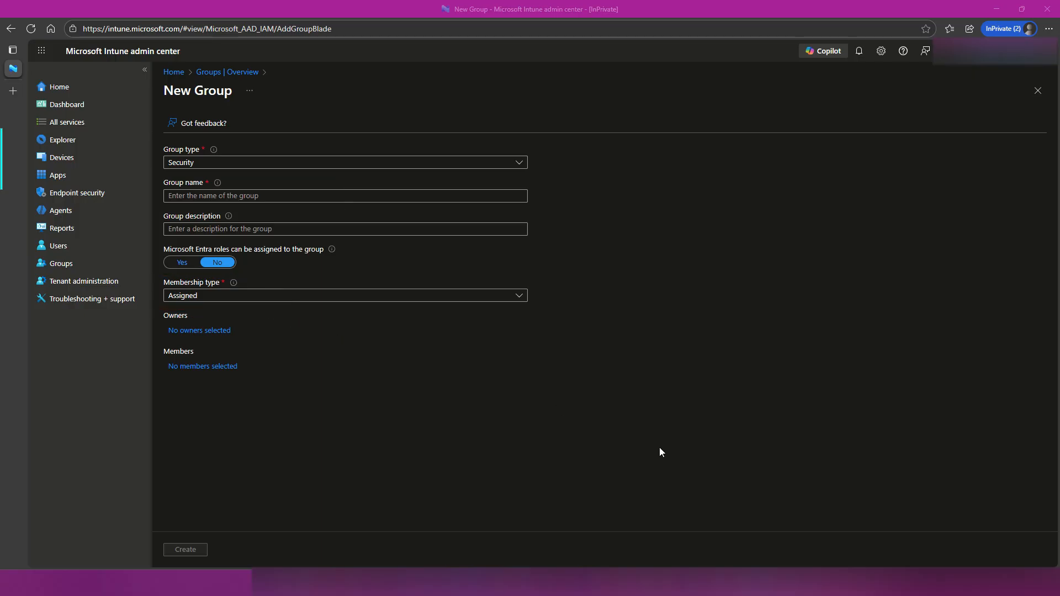
Check the available membership types and name the new security group "Devices Web Sign ins".
click(520, 296)
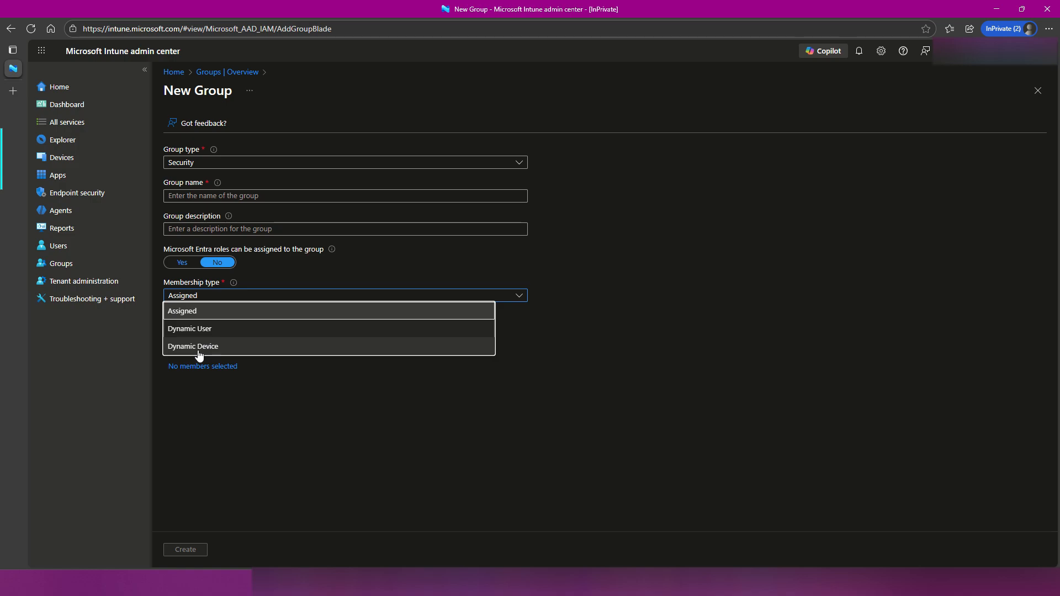
click(217, 195)
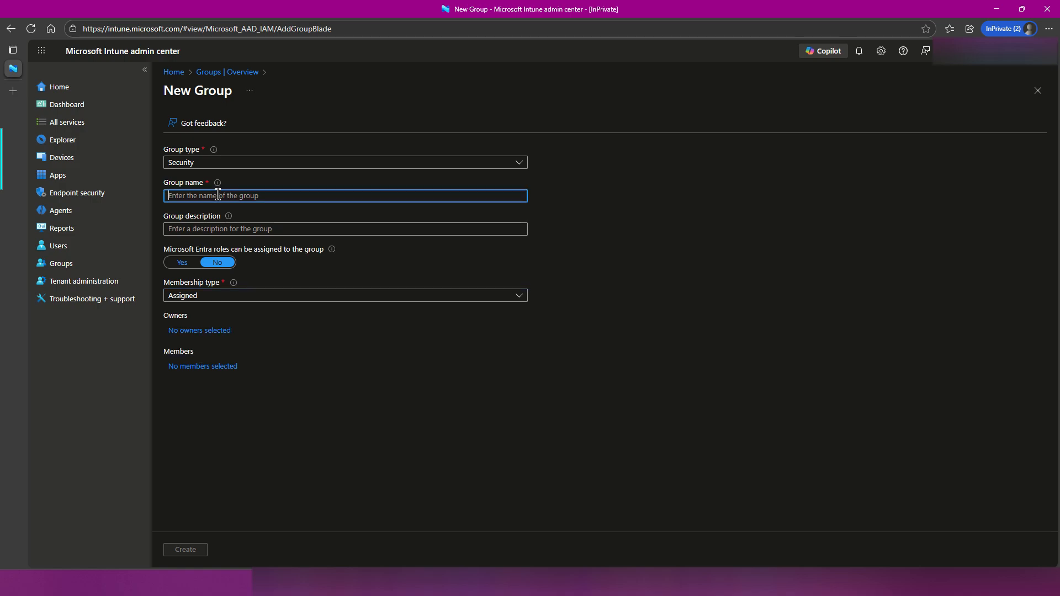
text(Devices )
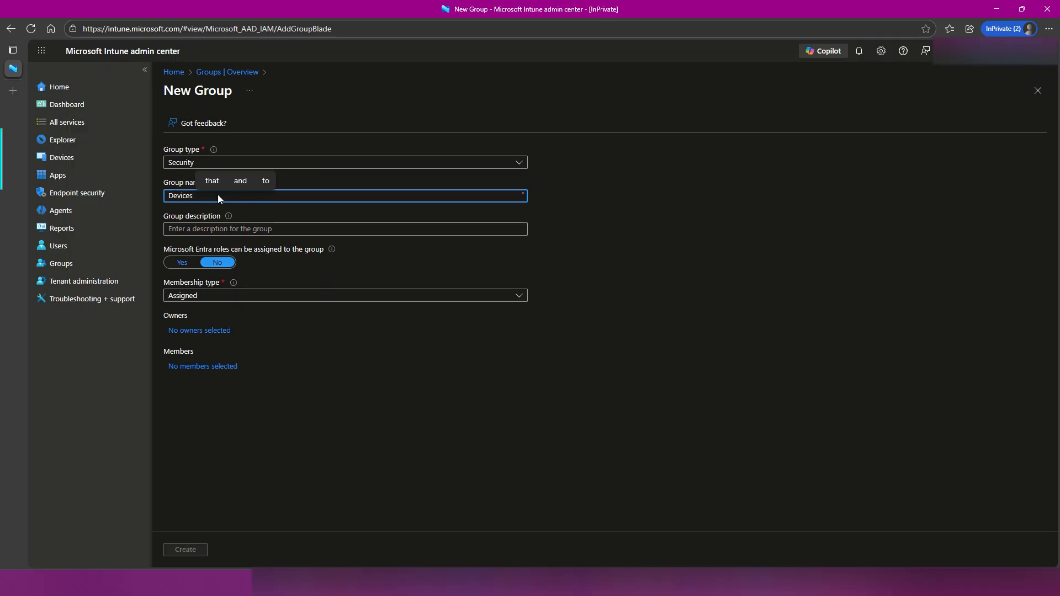
text(Web Sign in)
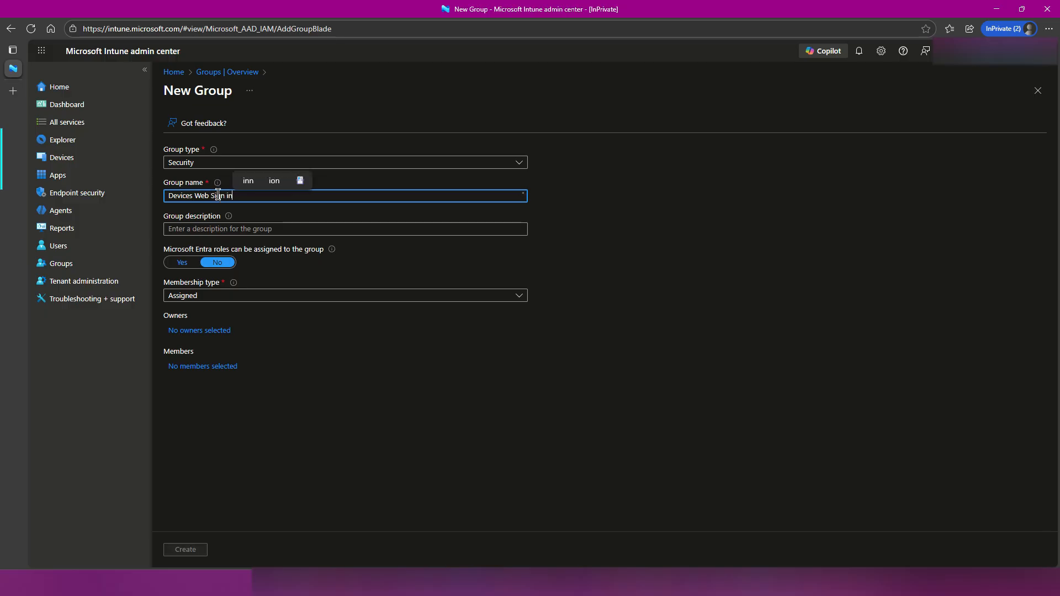
text(s)
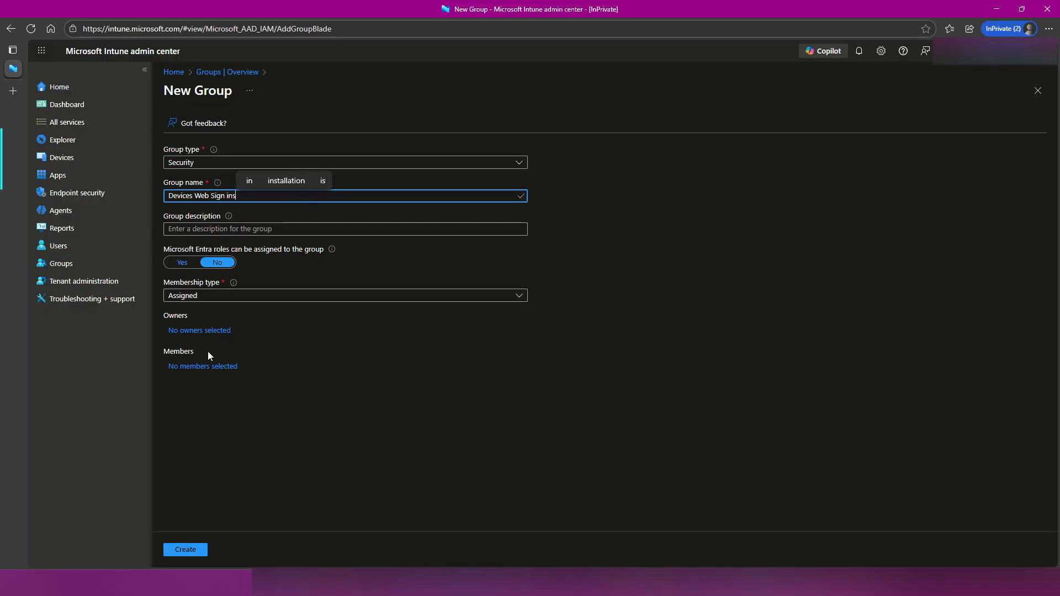
Add the device CDXTI-12 as a member of the new group and create the group.
click(204, 367)
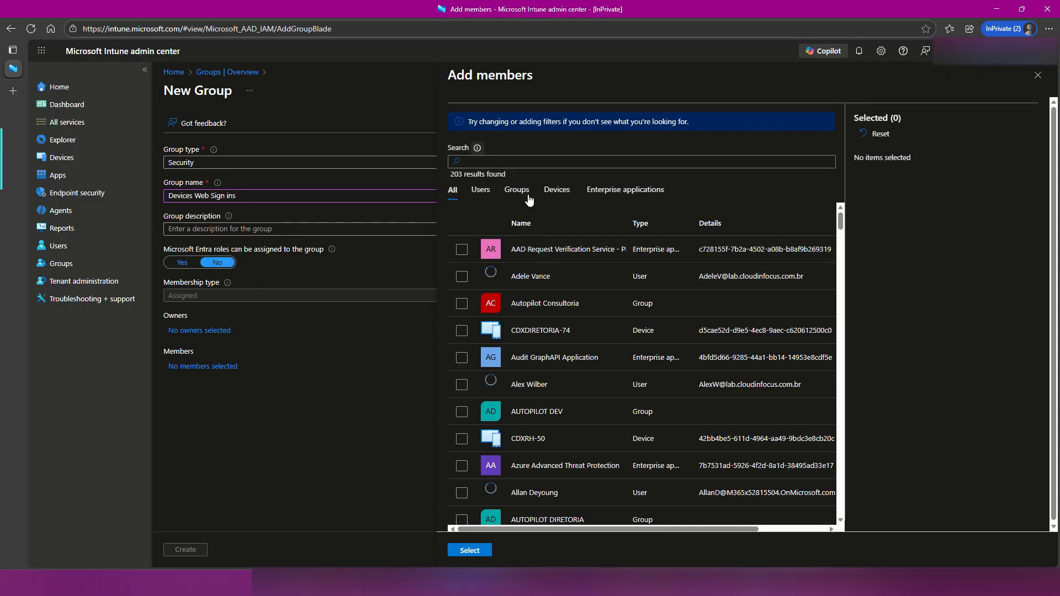
click(555, 198)
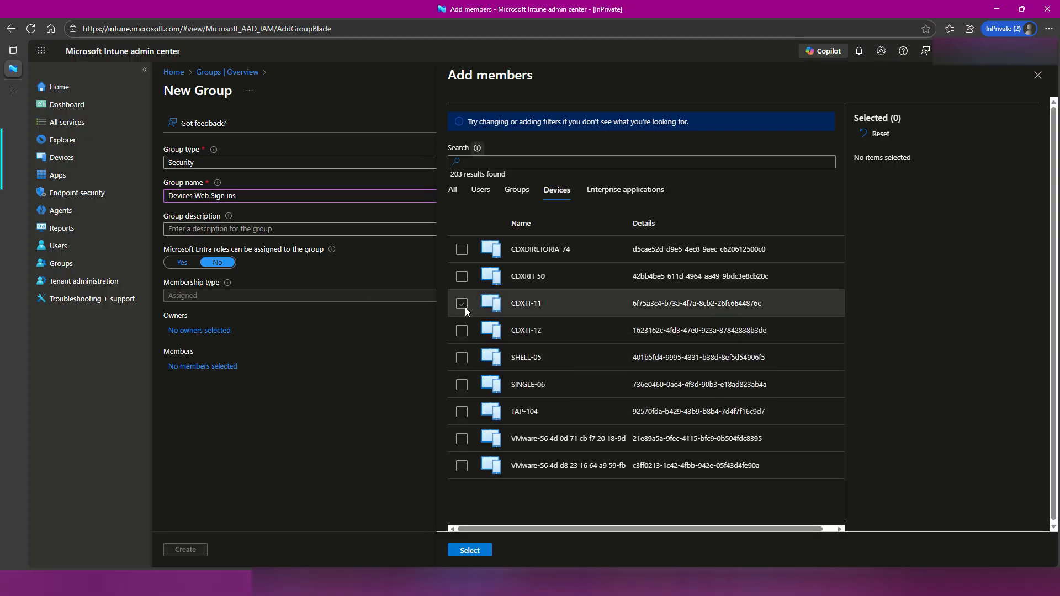
click(463, 332)
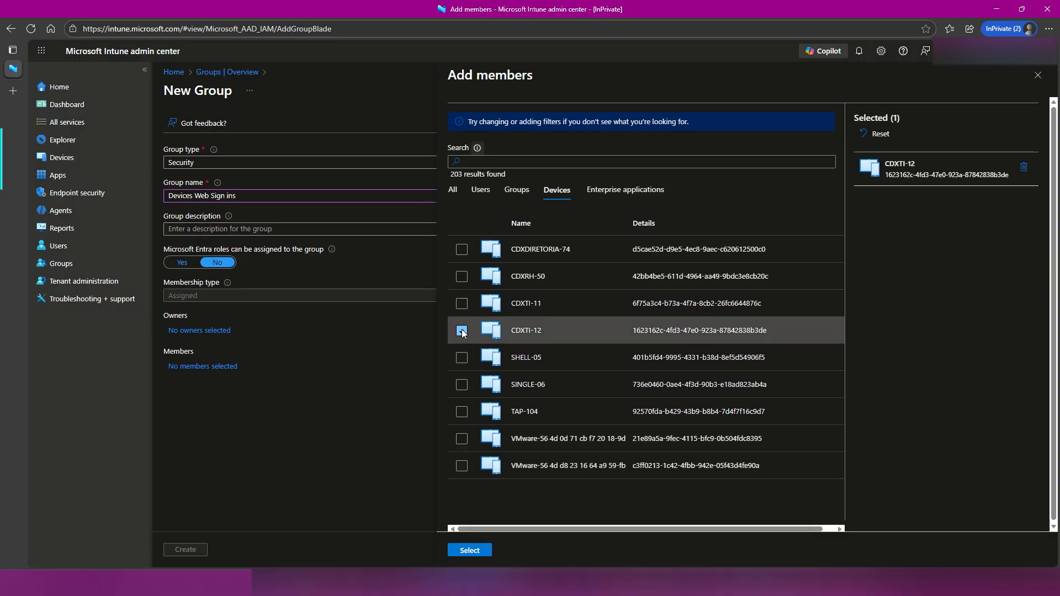
click(470, 551)
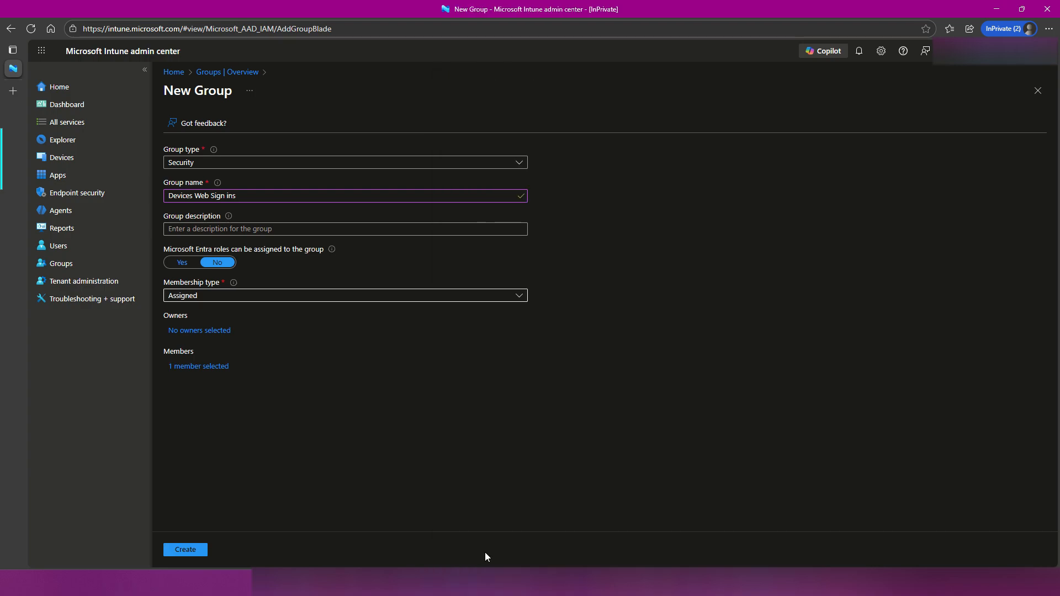
click(202, 553)
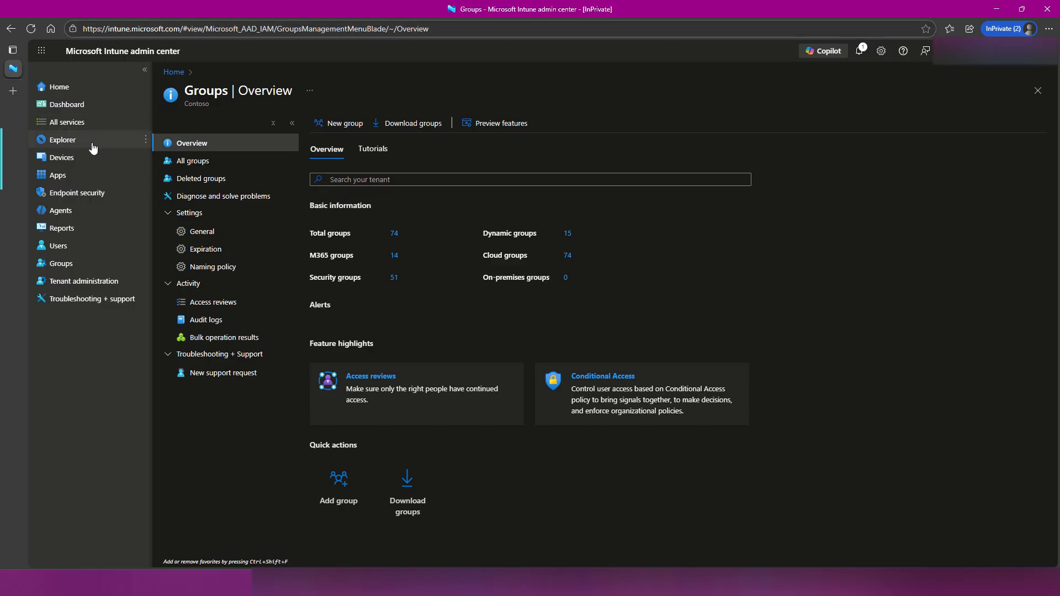
Start a new device configuration policy for the Windows 10 and later platform with the Settings catalog profile type.
click(88, 160)
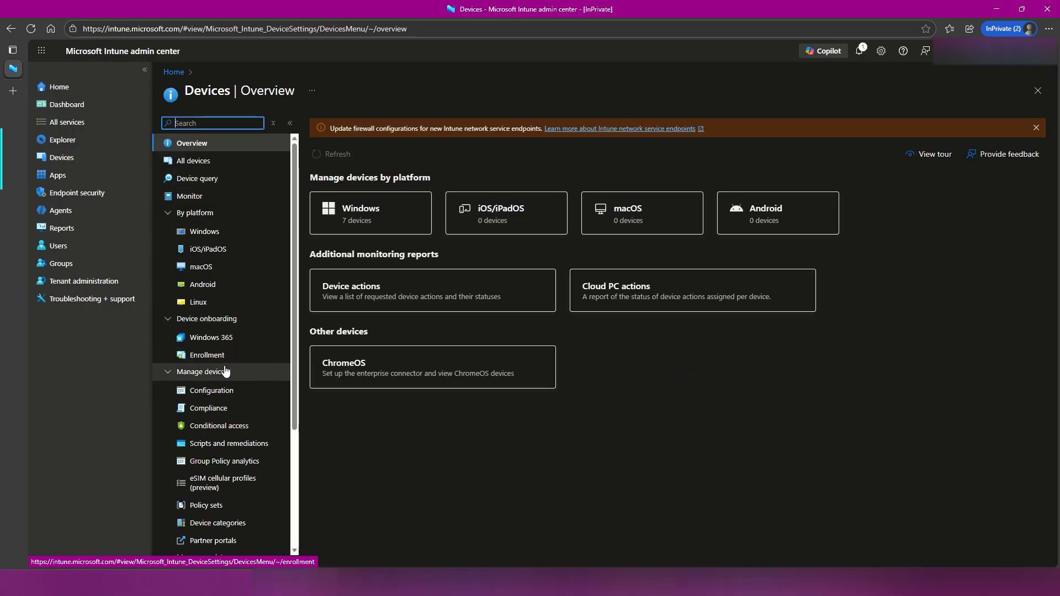
click(219, 391)
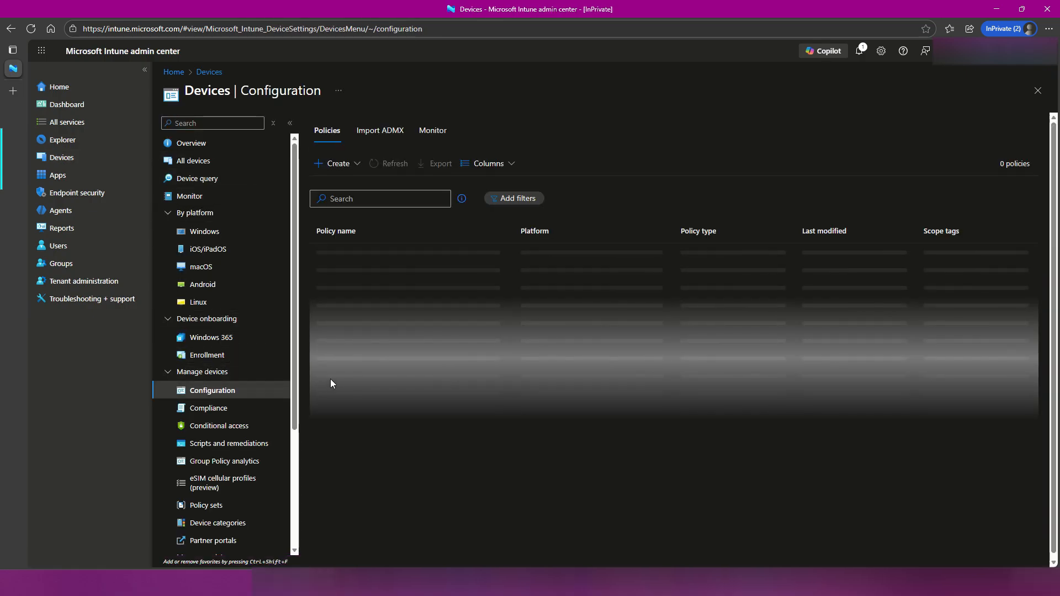
key(ctrl+shift+s)
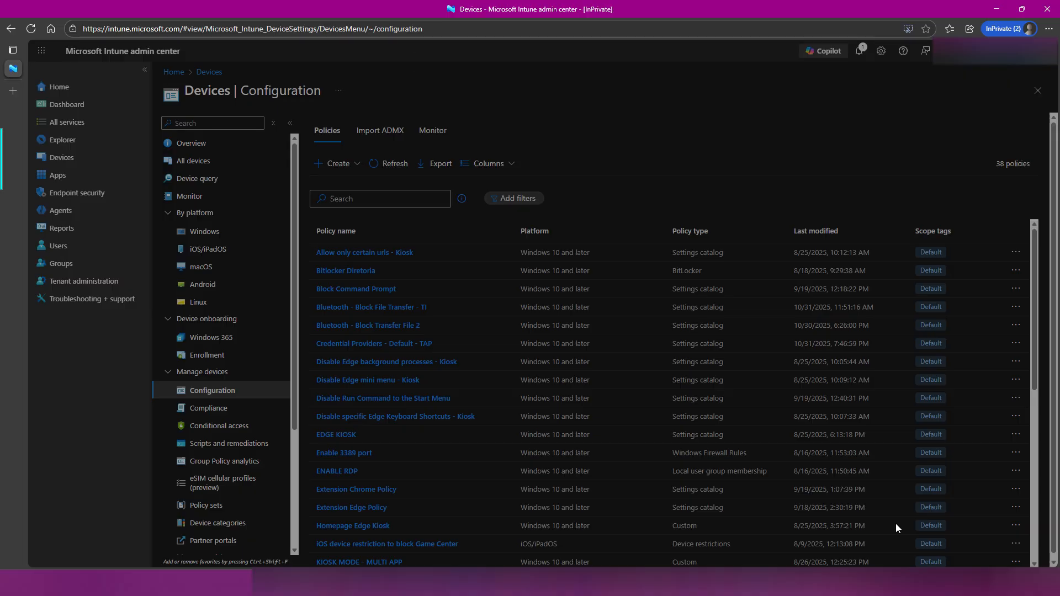
key(Escape)
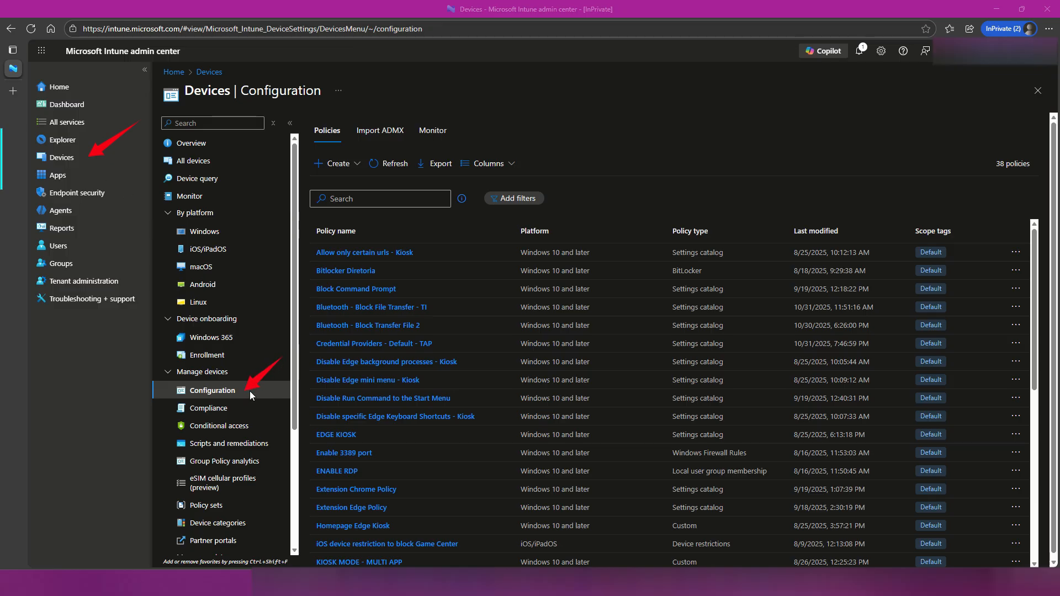
click(358, 166)
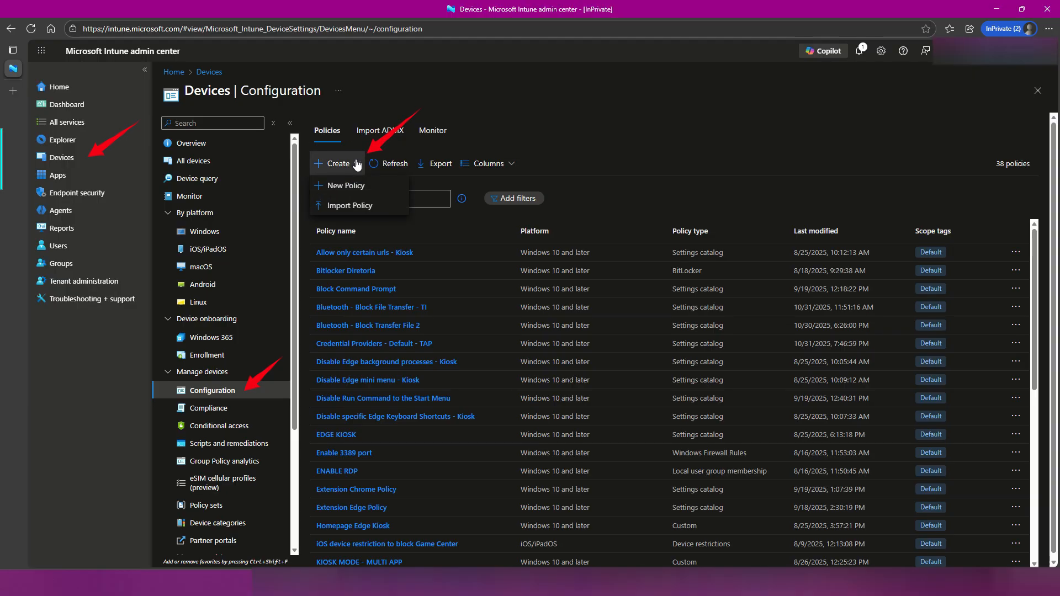
click(382, 186)
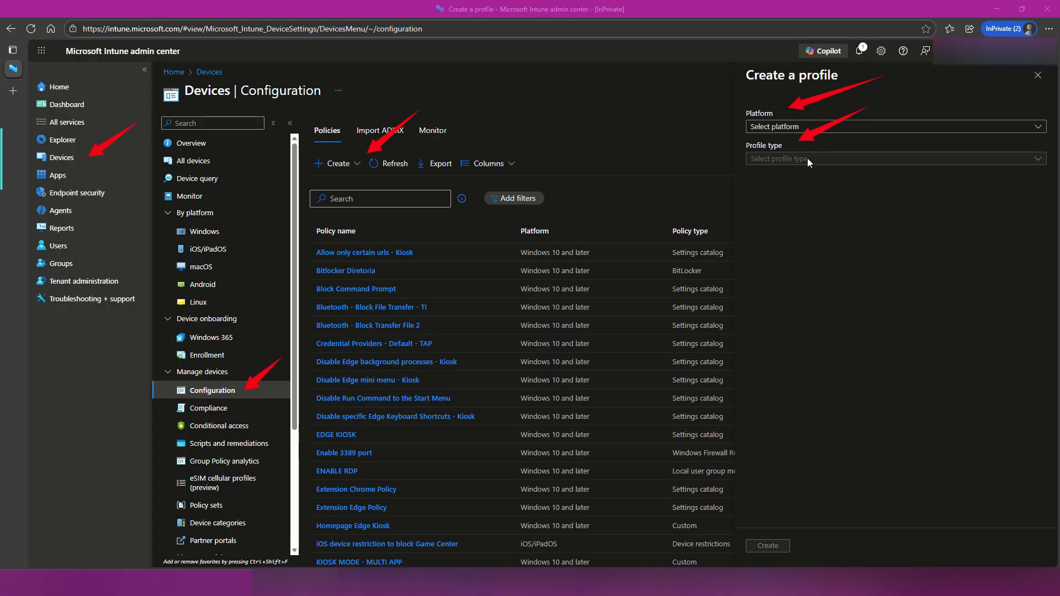
click(795, 128)
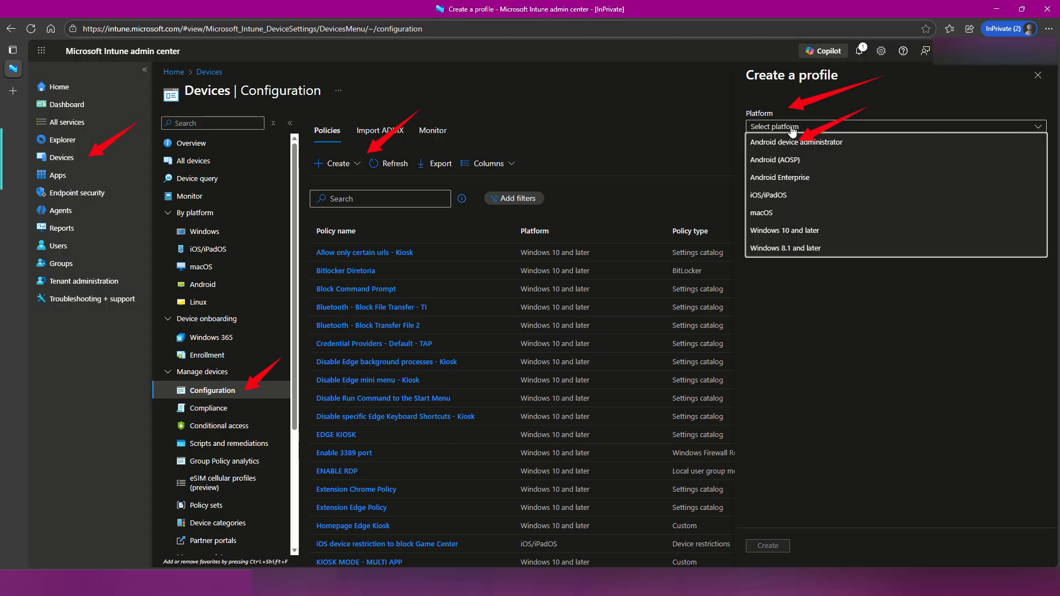
click(845, 230)
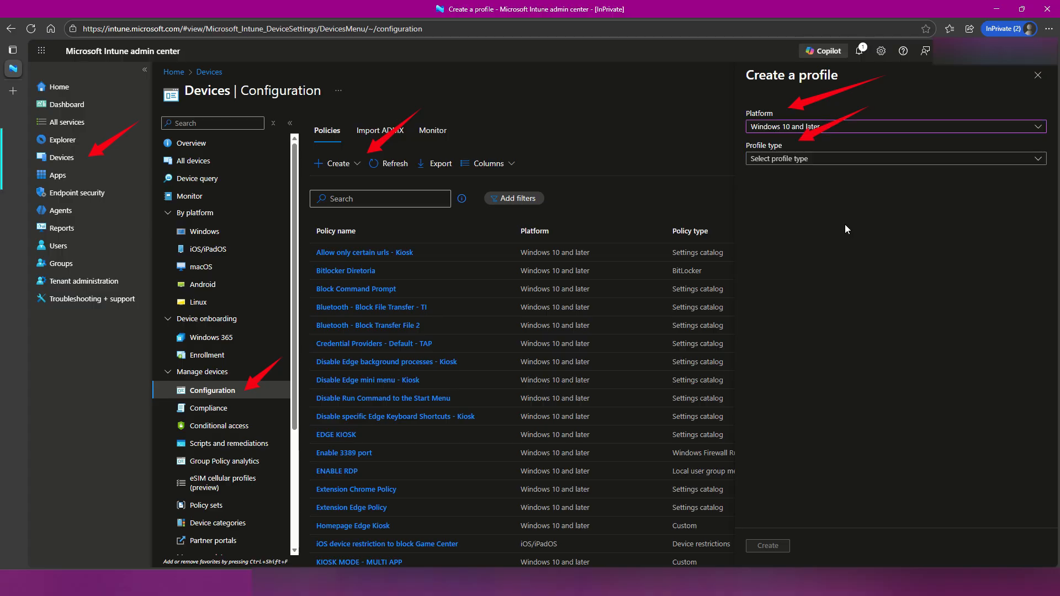
click(825, 160)
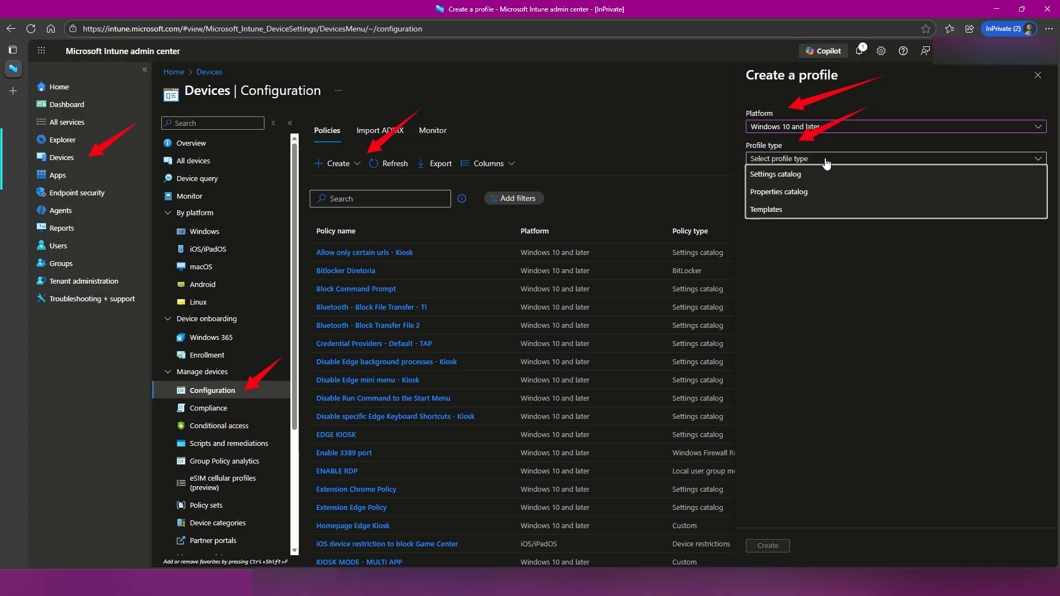
click(819, 174)
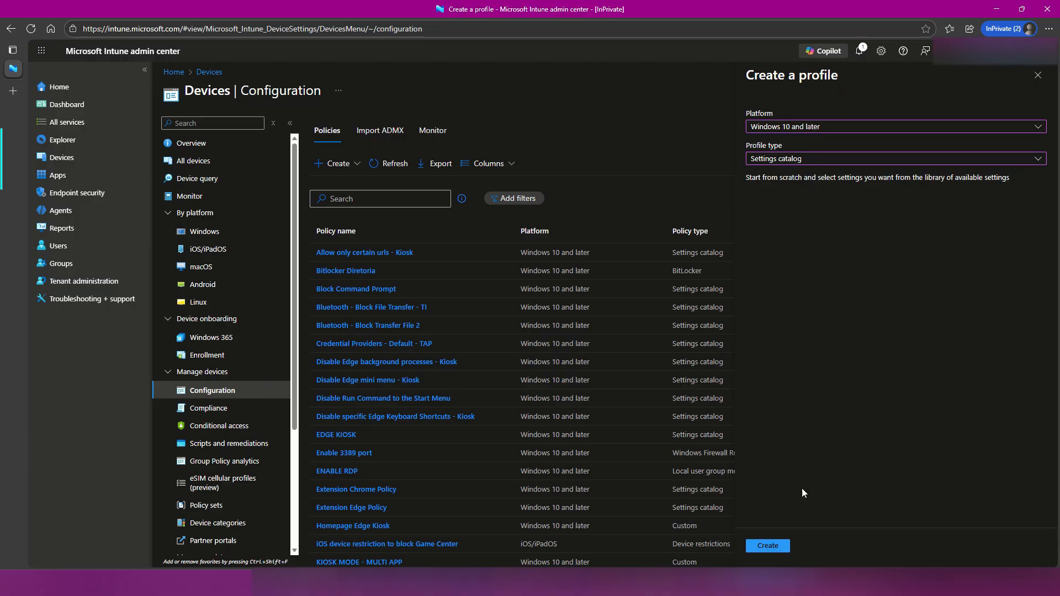
click(789, 550)
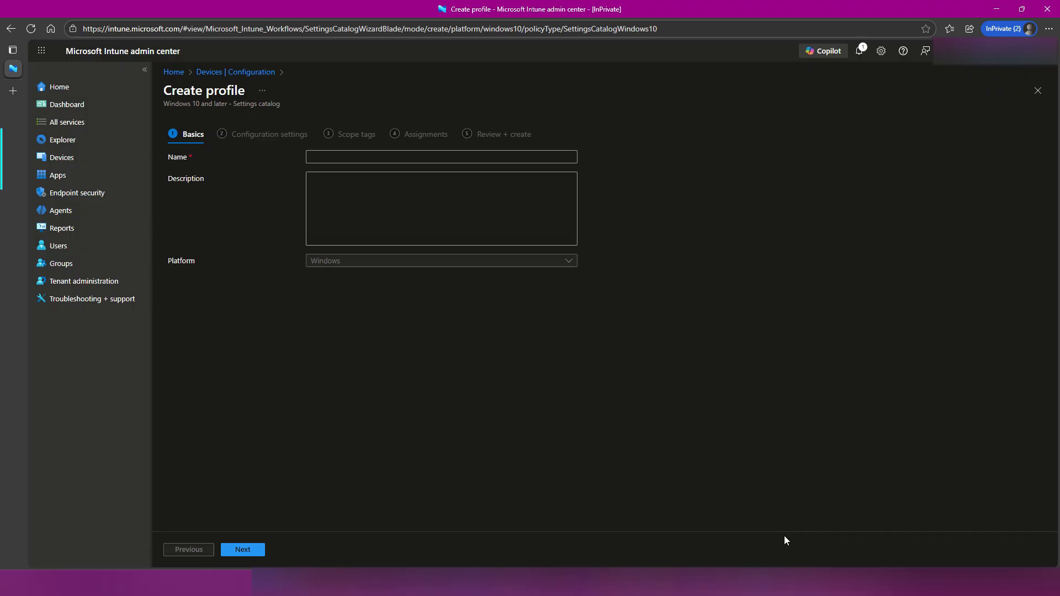
Name the new configuration profile "Web Signs in Windows Policy".
drag(282, 96, 204, 147)
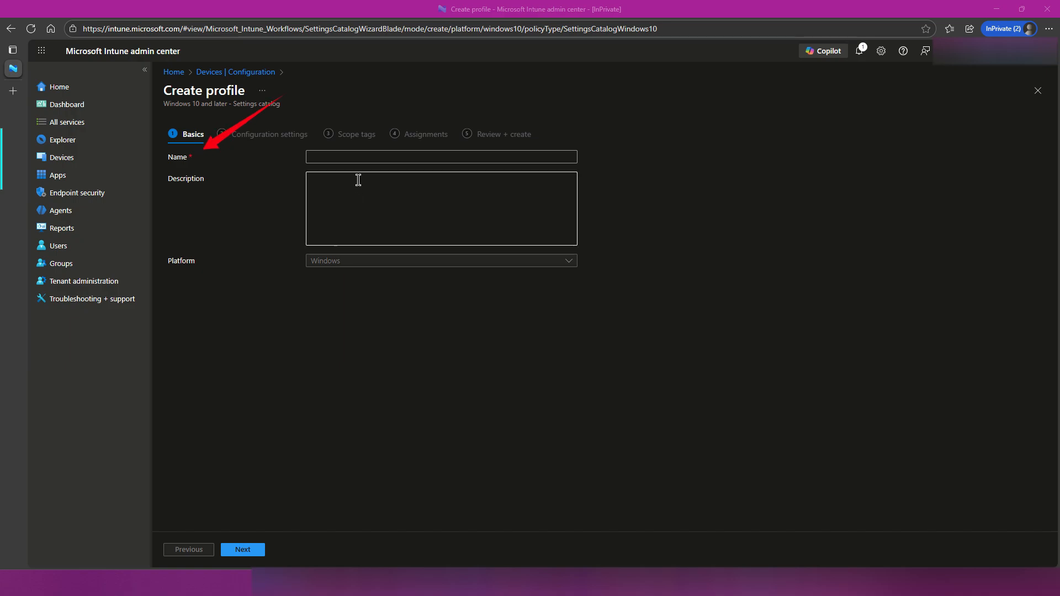
click(358, 156)
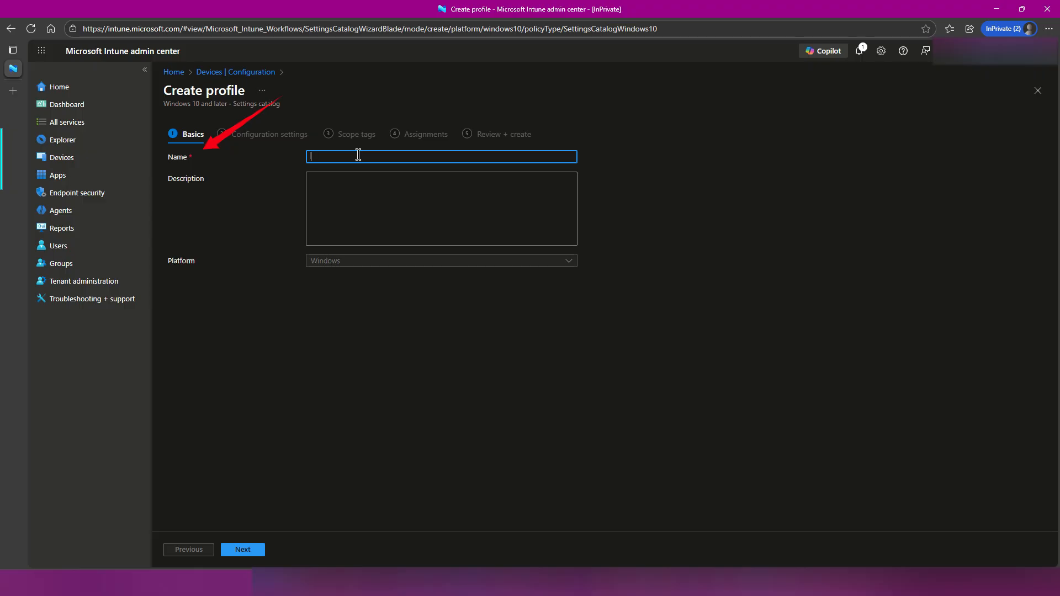
text(Web)
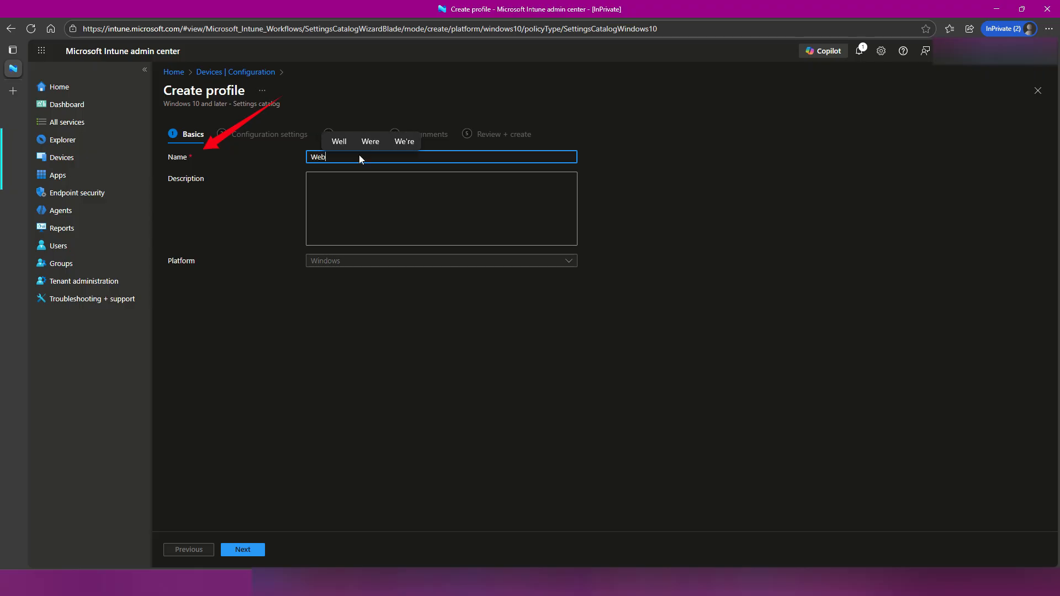
text( Sig)
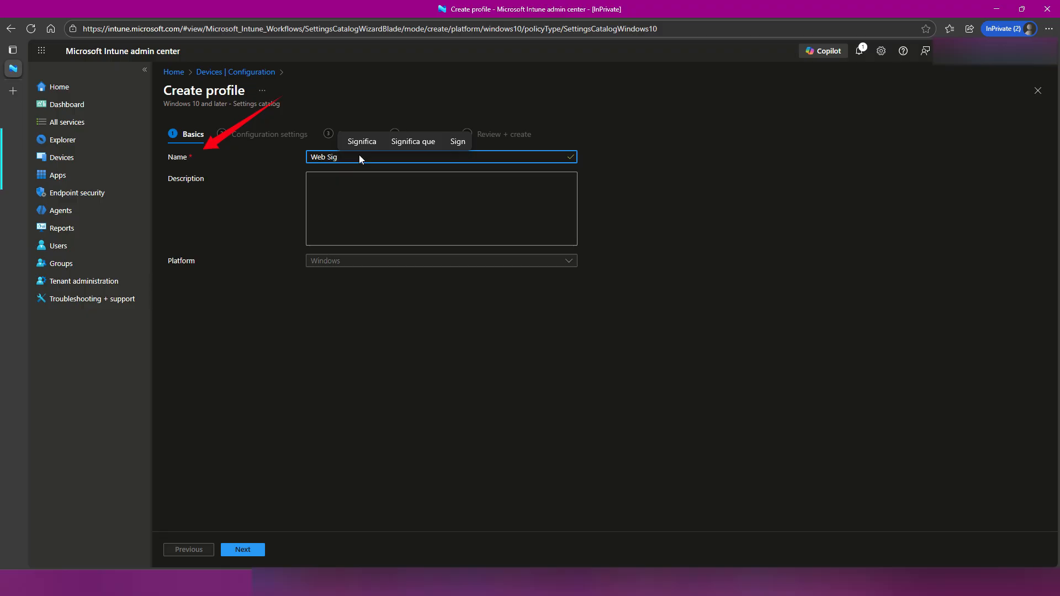
text(ns)
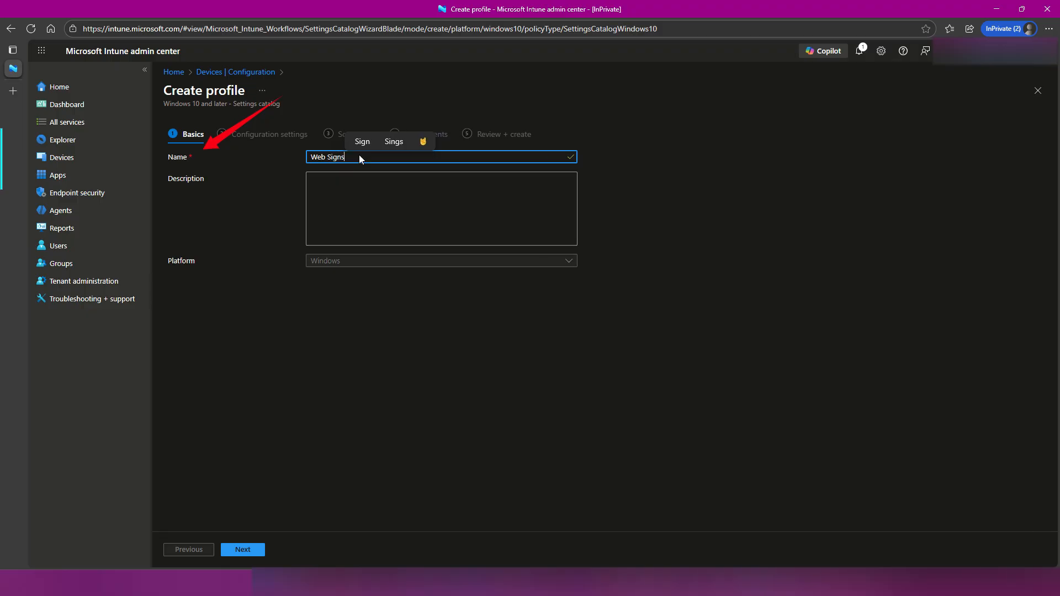
text( ins)
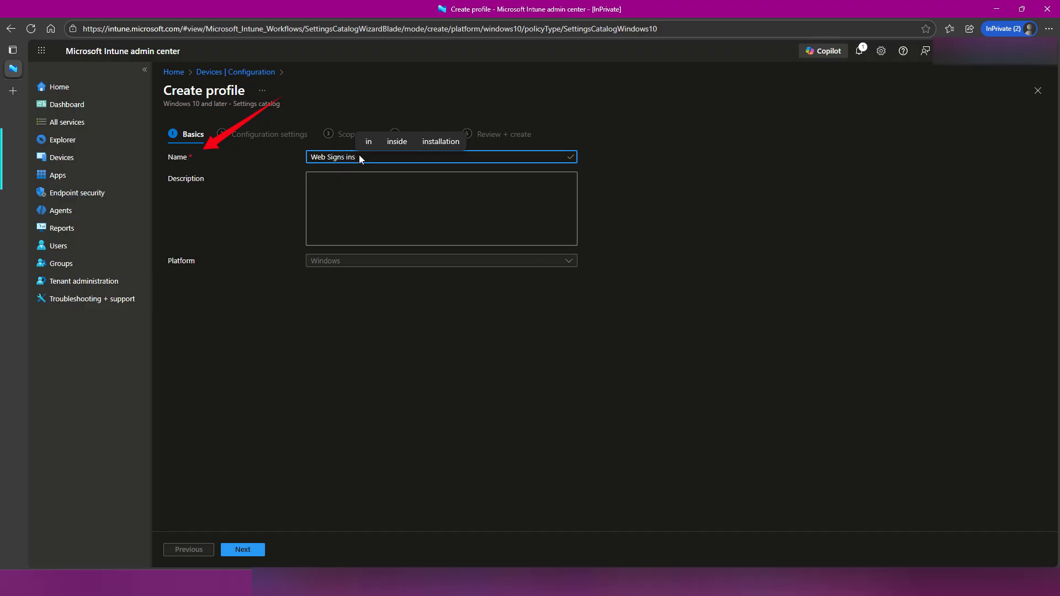
key(BackSpace)
key(BackSpace)
text(W)
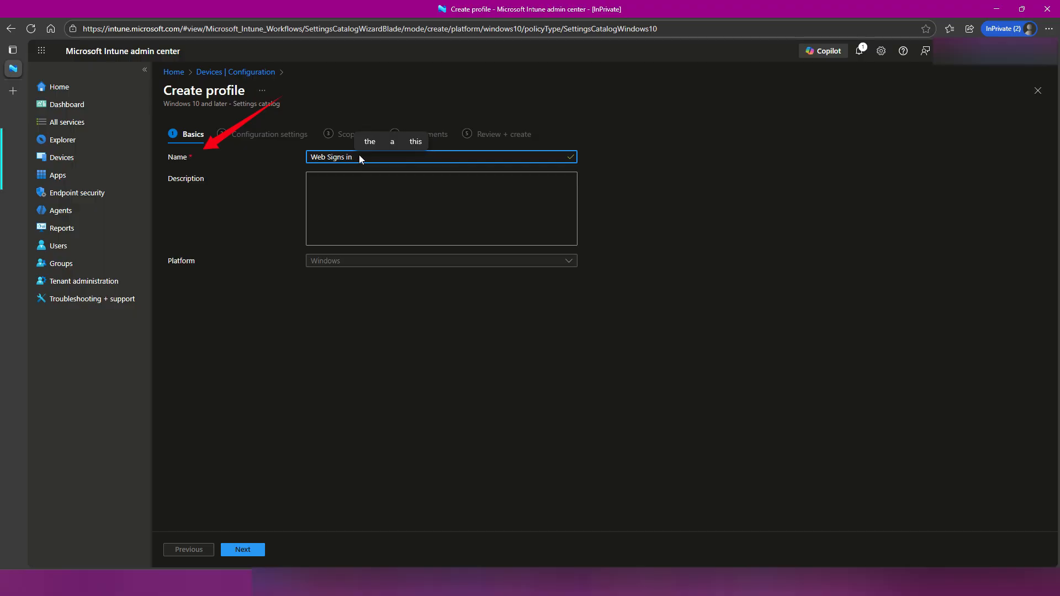
text(indows )
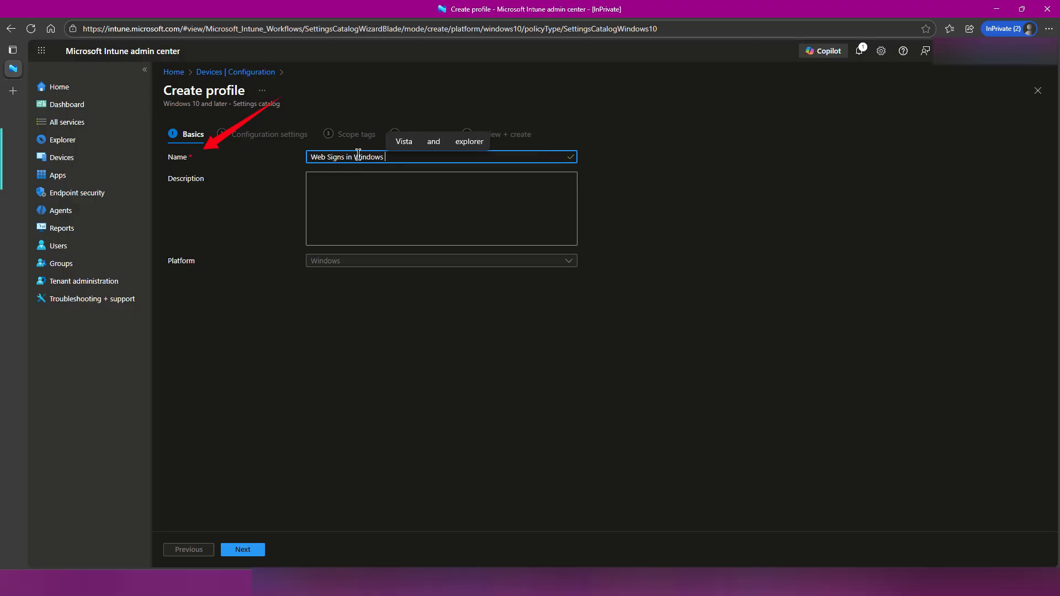
text(Policy)
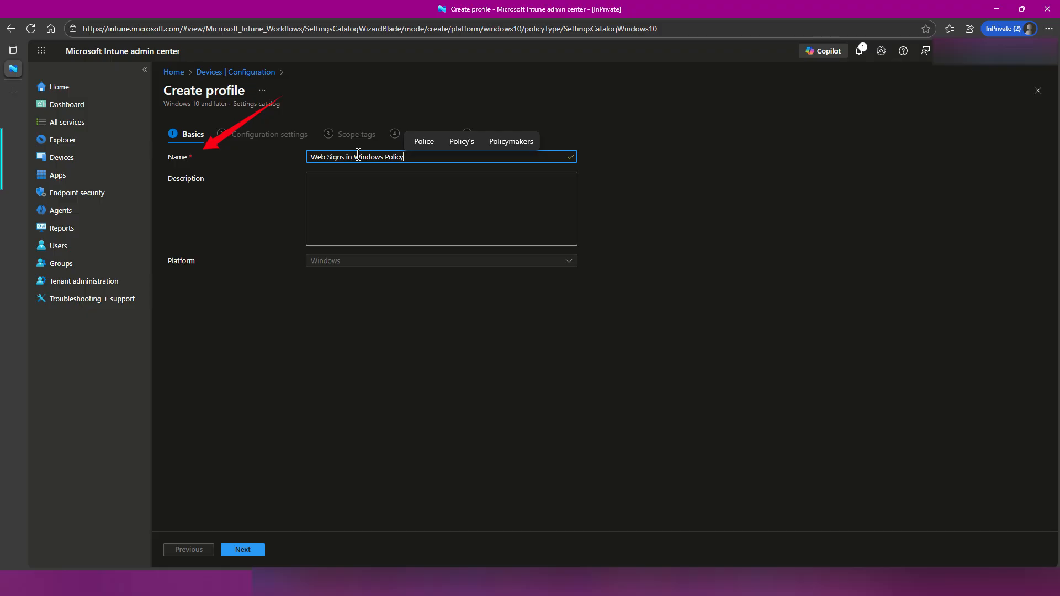
Enter the profile description "Politica que habilita o usuário acessar o Windows via Portal Web ou Passwordless" and continue to the configuration settings.
click(684, 183)
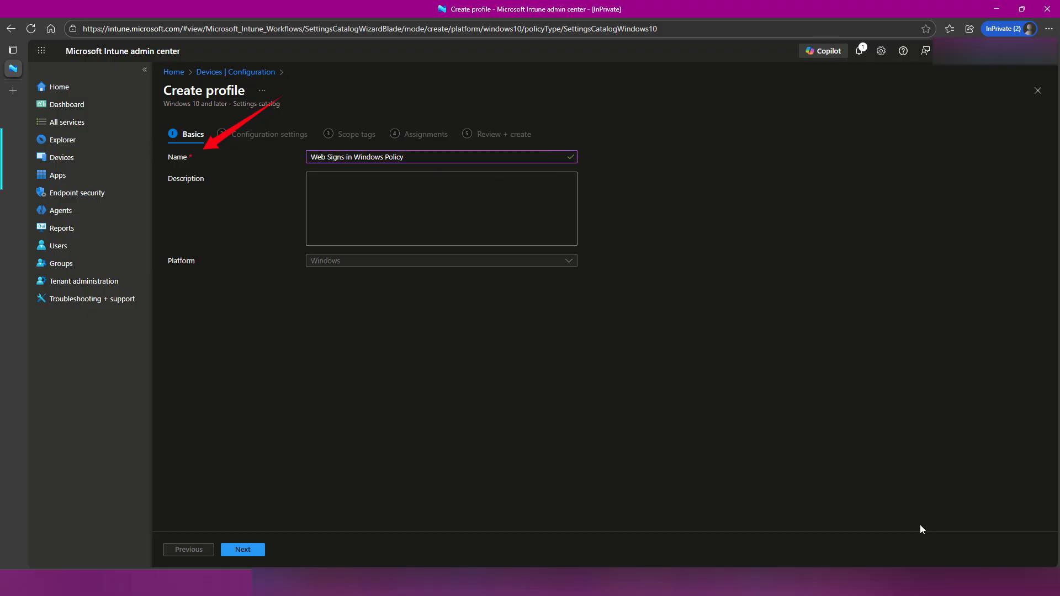
drag(569, 89, 412, 152)
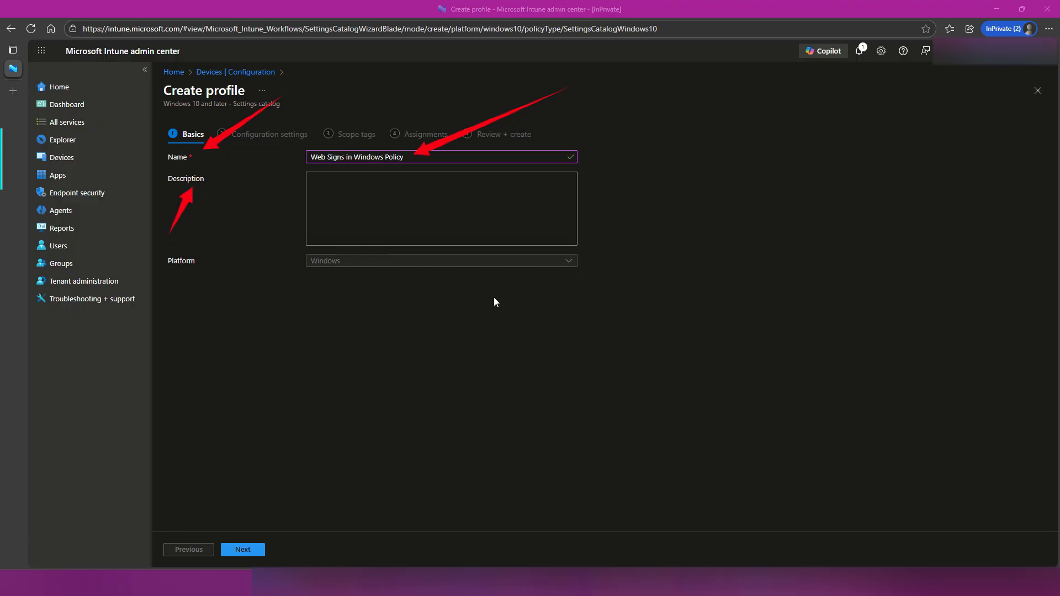
click(417, 204)
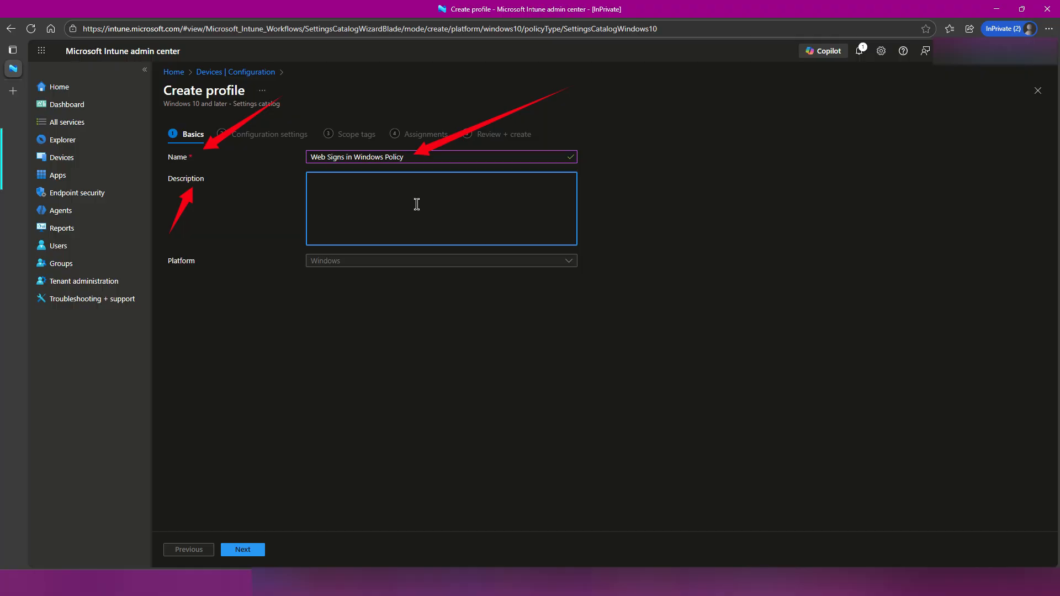
text(Politica que habili)
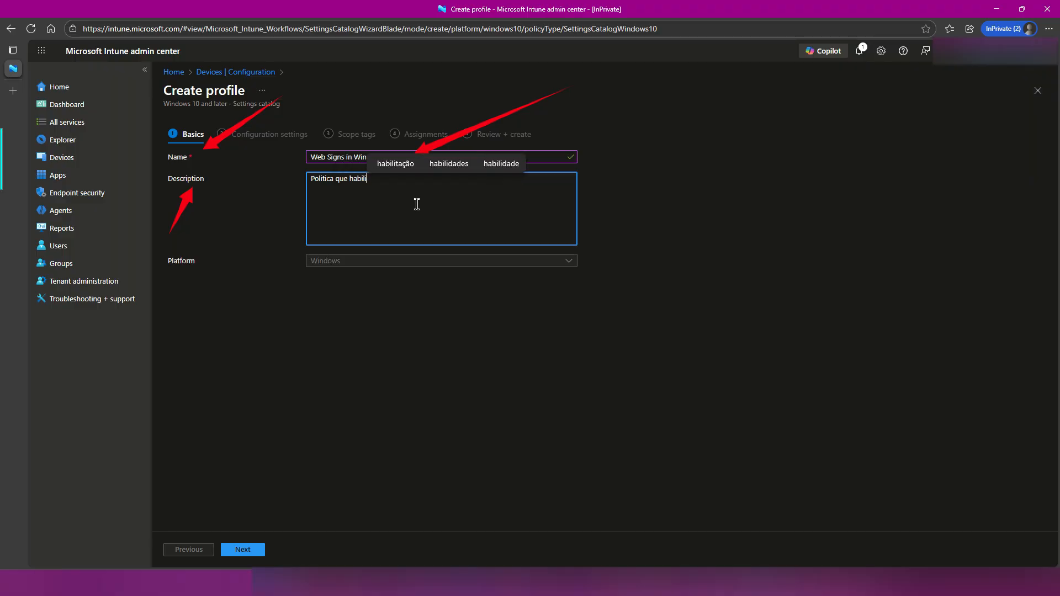
text(ta o us)
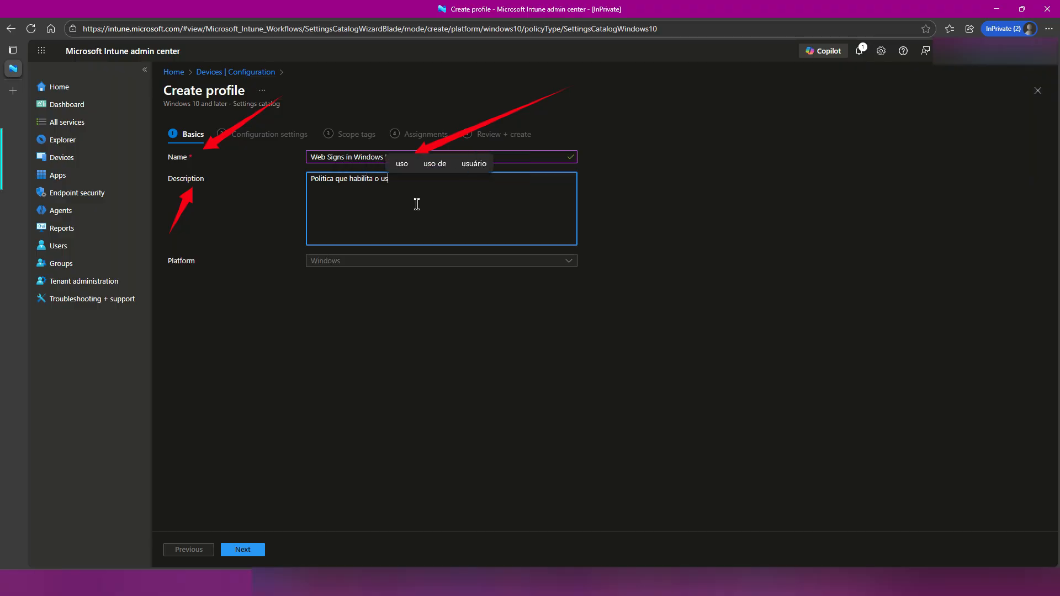
text(uário acess)
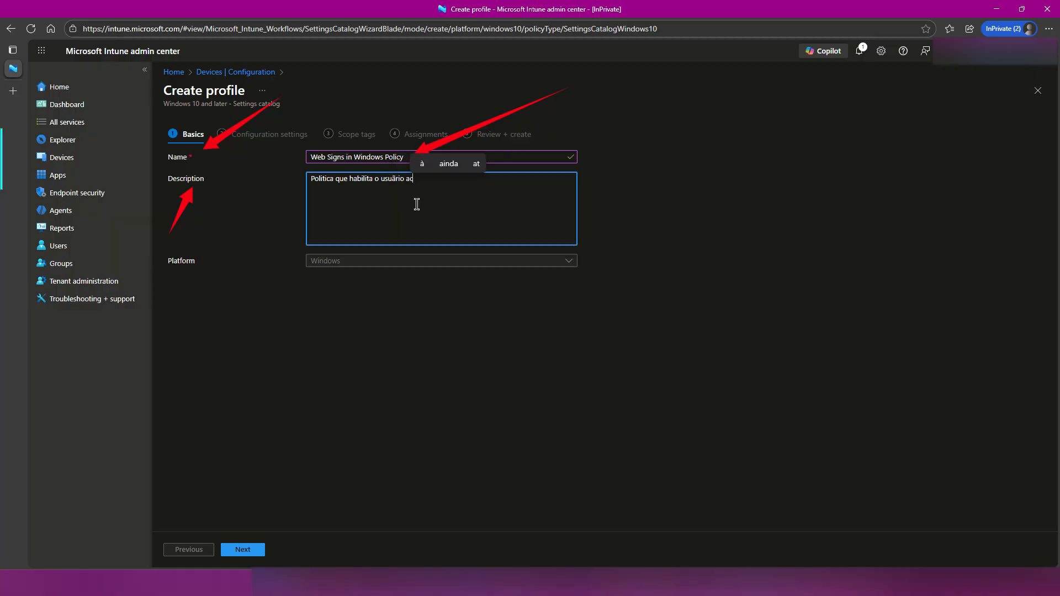
text(ar o Windows via Portal Web)
key(BackSpace)
text(b ou Passwordless)
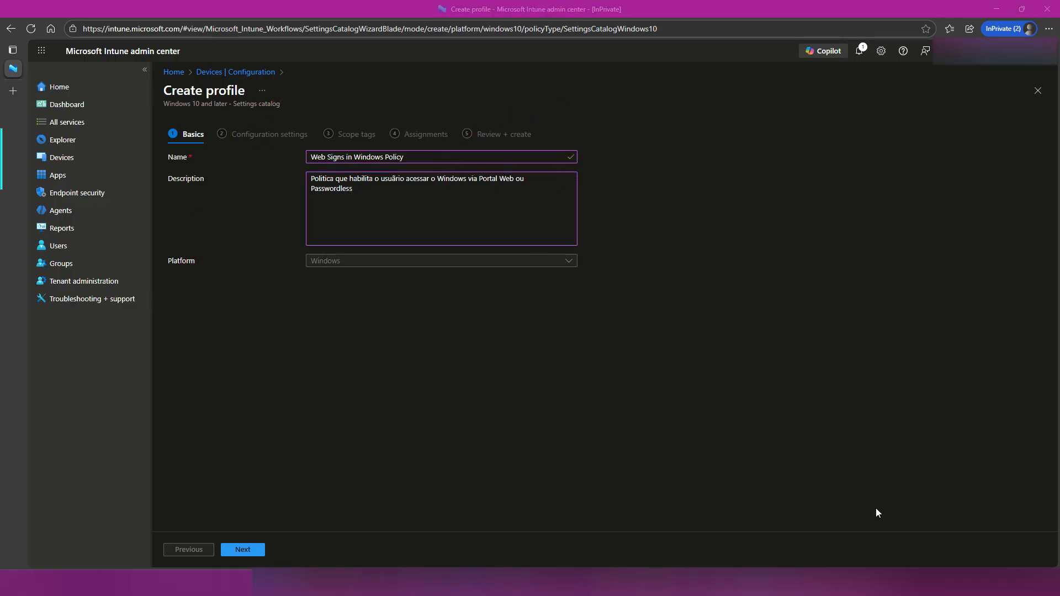
click(242, 549)
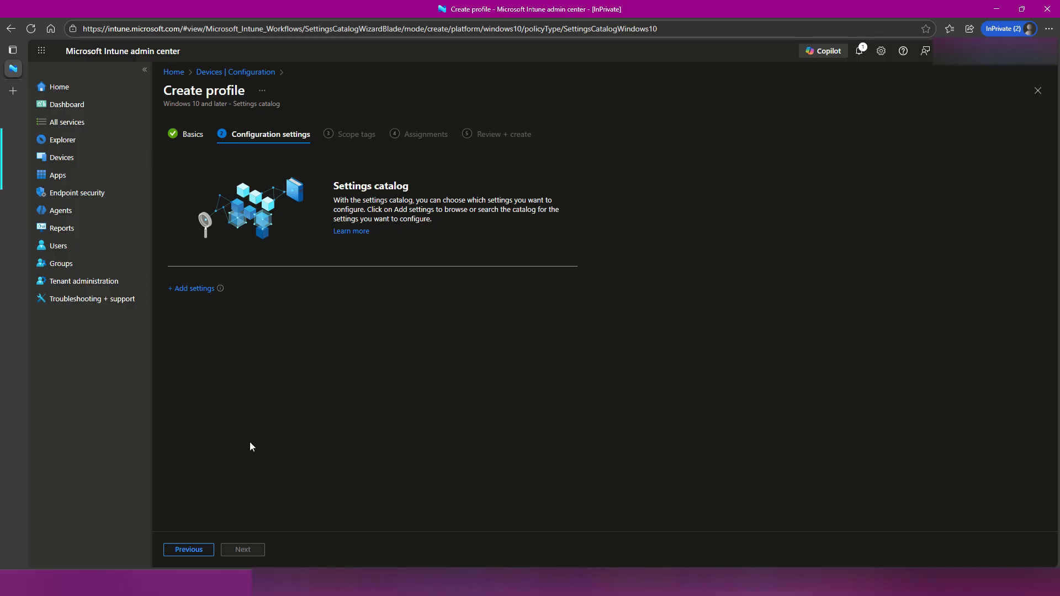
Search the settings catalog for "Configure Web Sign In Allowed Urls" and add that Authentication setting to the policy.
click(194, 289)
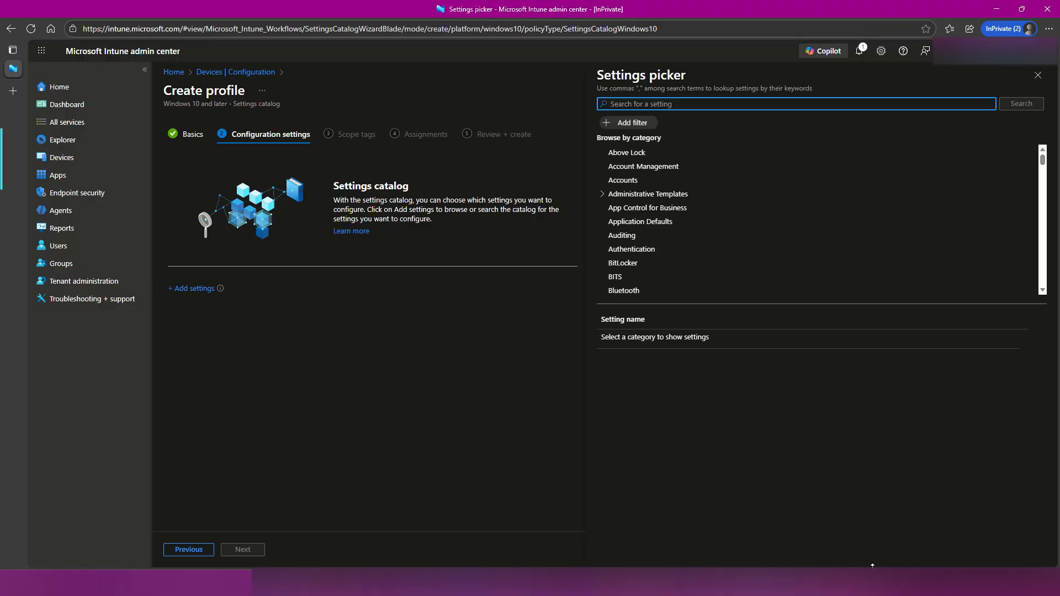
drag(292, 367, 223, 294)
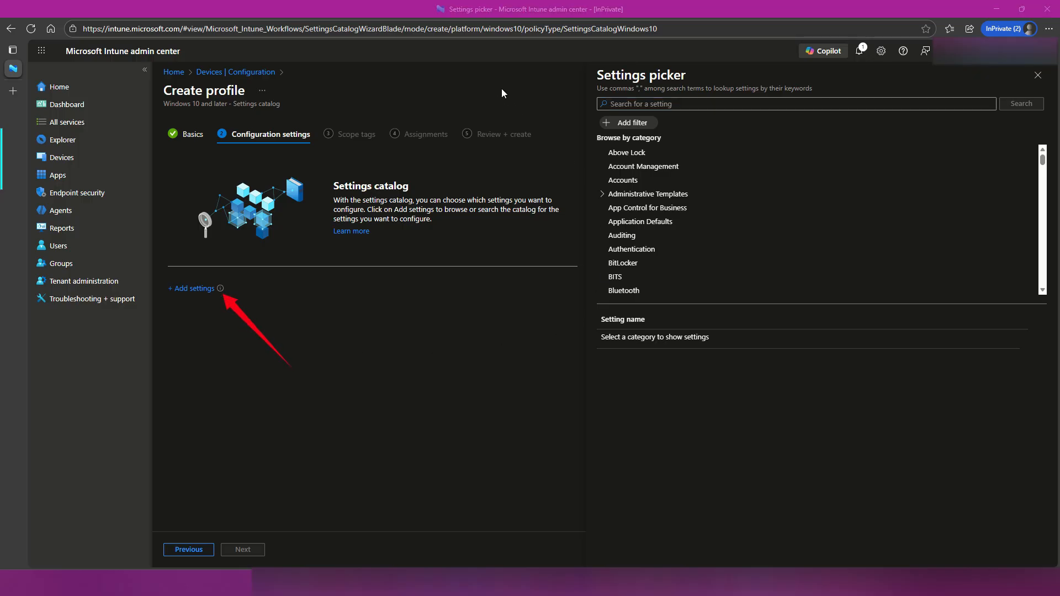
drag(469, 84, 588, 72)
mouse_move(962, 73)
mouse_down()
mouse_move(774, 91)
mouse_move(764, 106)
mouse_up()
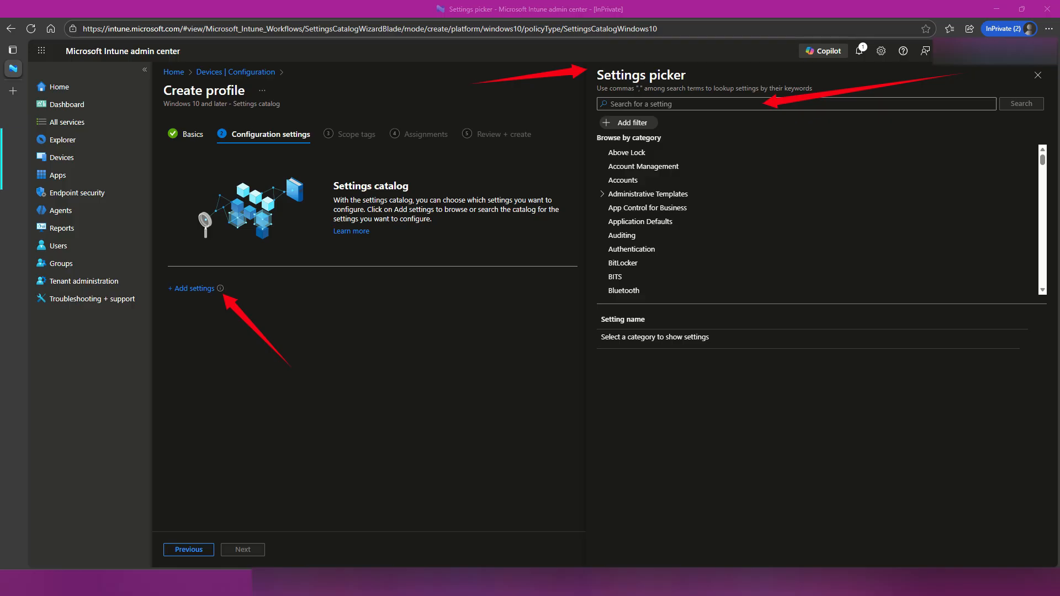
click(714, 105)
text(Configure Web Sign In Allowed Urls)
key(Return)
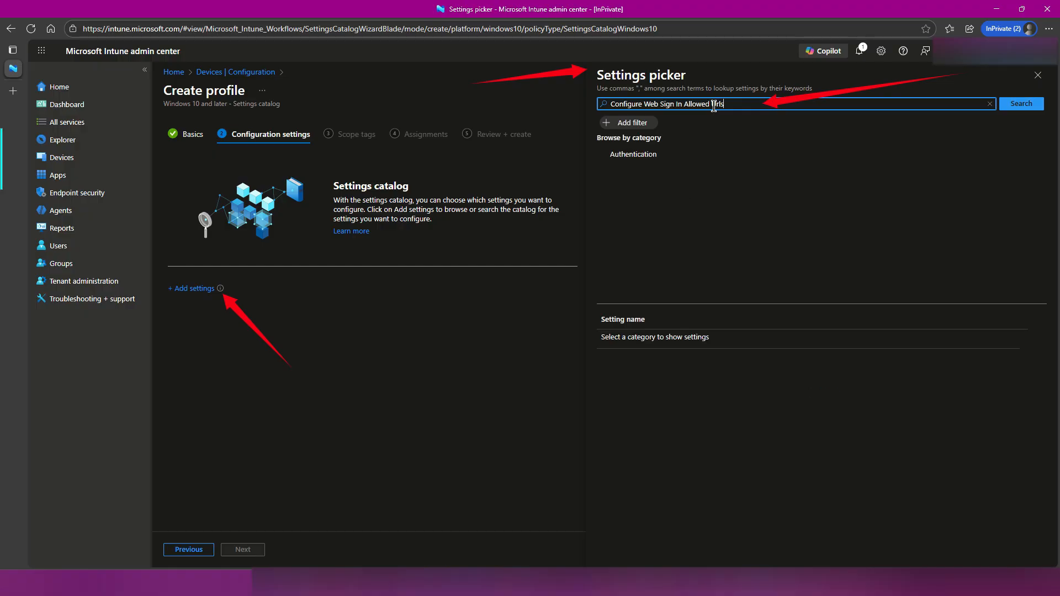
click(637, 152)
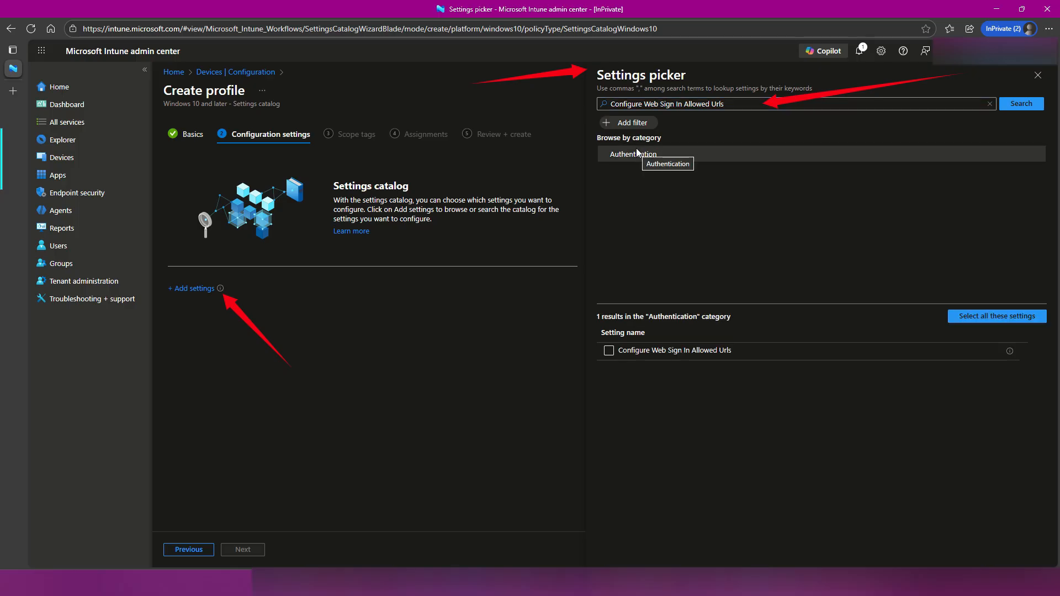
click(610, 351)
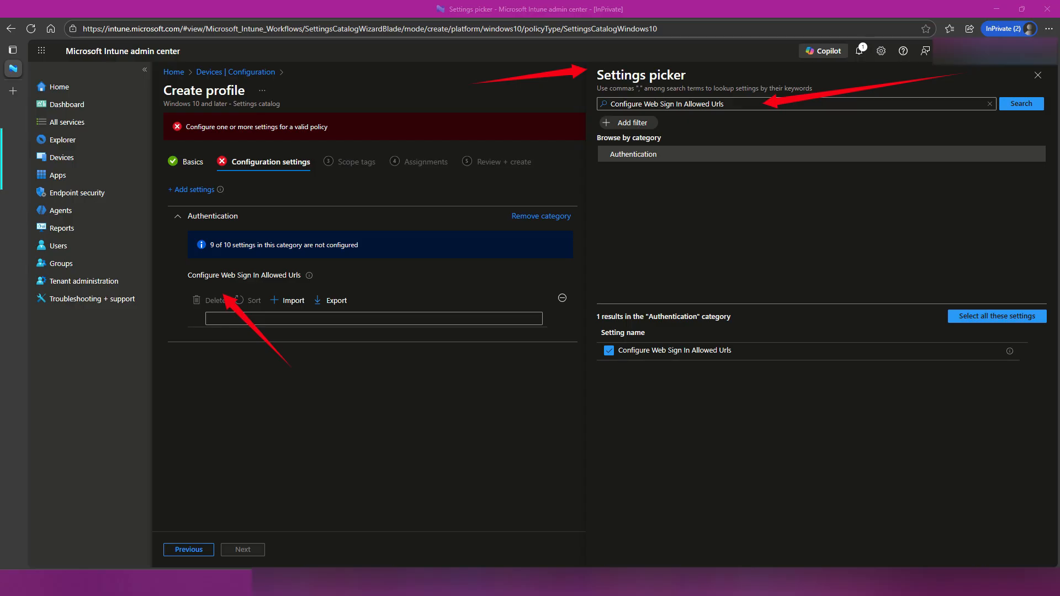
Search the settings catalog for "Configure Webcam Access Domain Names" and add that Authentication setting to the policy.
click(682, 104)
key(ctrl+a)
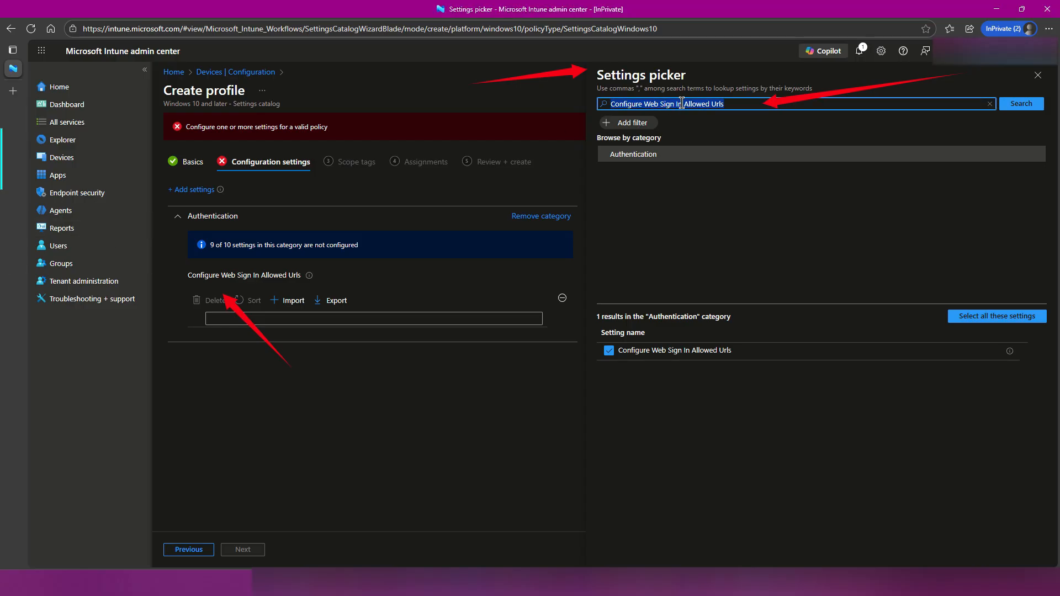
text(Configure Webcam Access Domain Names)
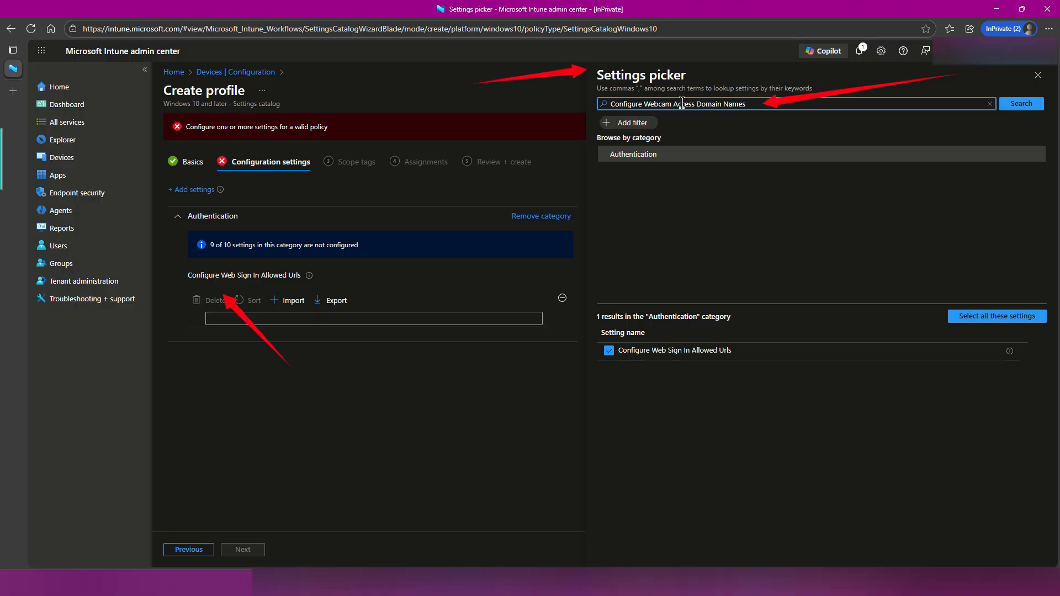
key(Return)
click(655, 159)
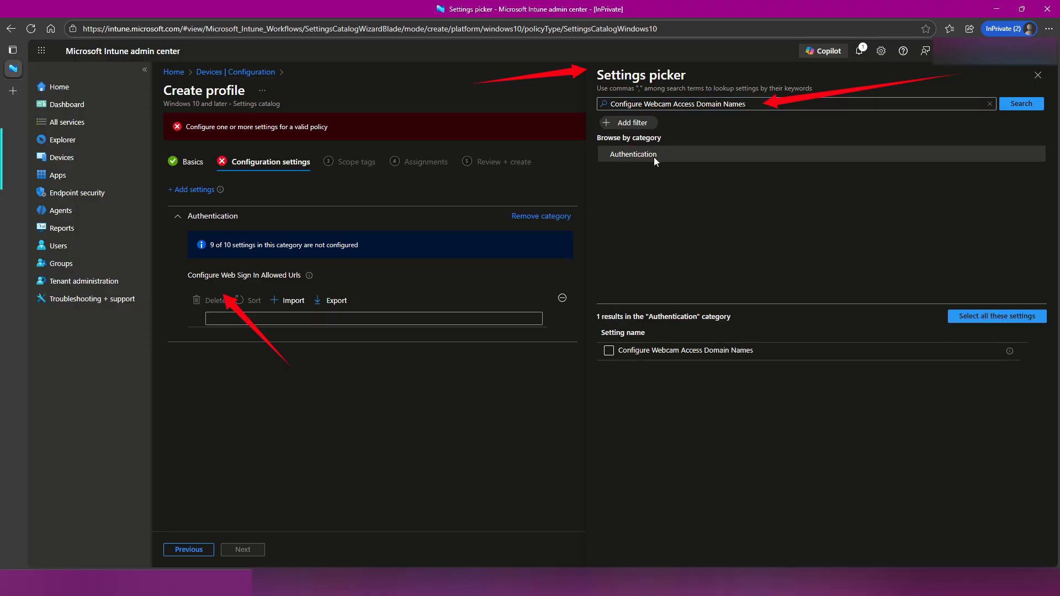
click(609, 350)
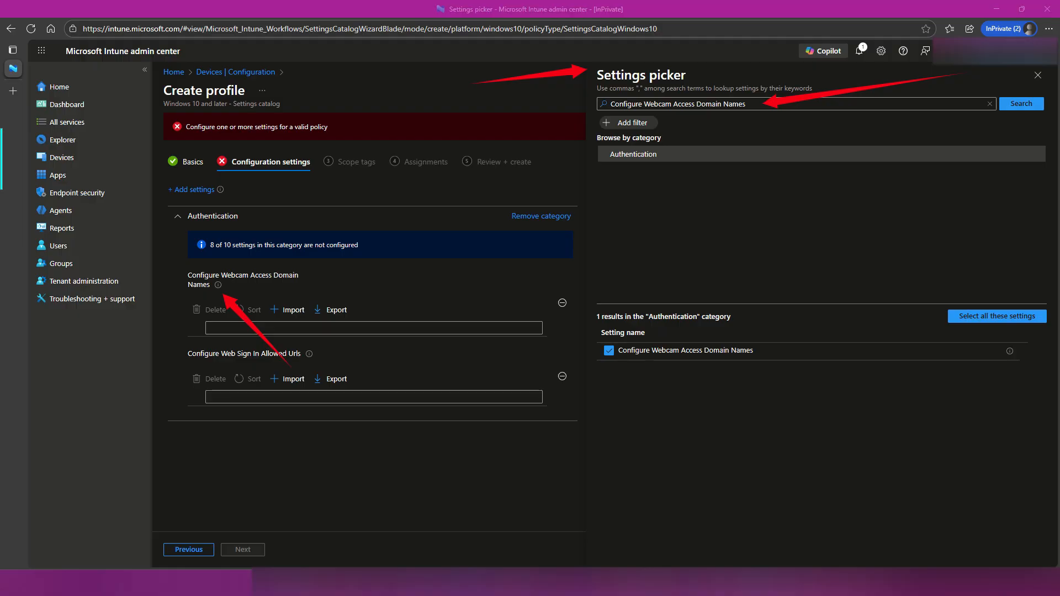
Search the settings catalog for "Enable Passwordless Experience" and add that Authentication setting to the policy.
triple_click(719, 101)
key(ctrl+v)
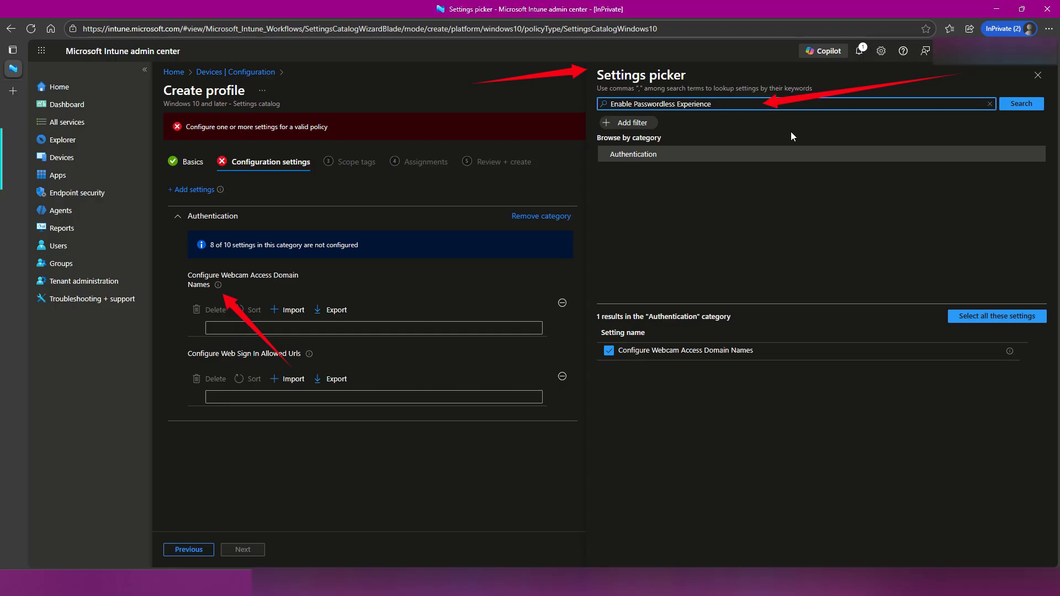
key(Return)
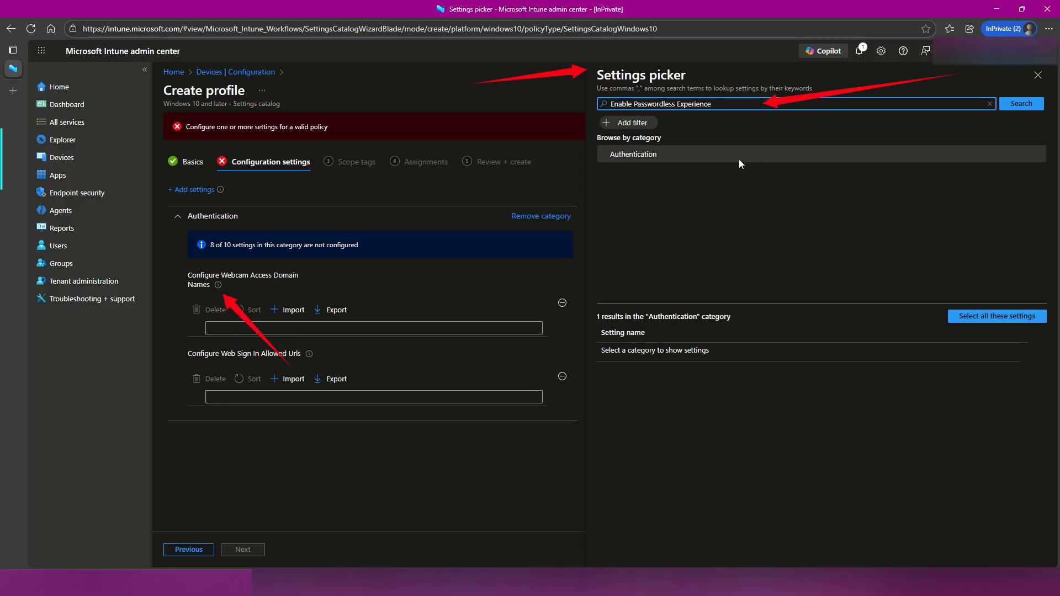
click(635, 157)
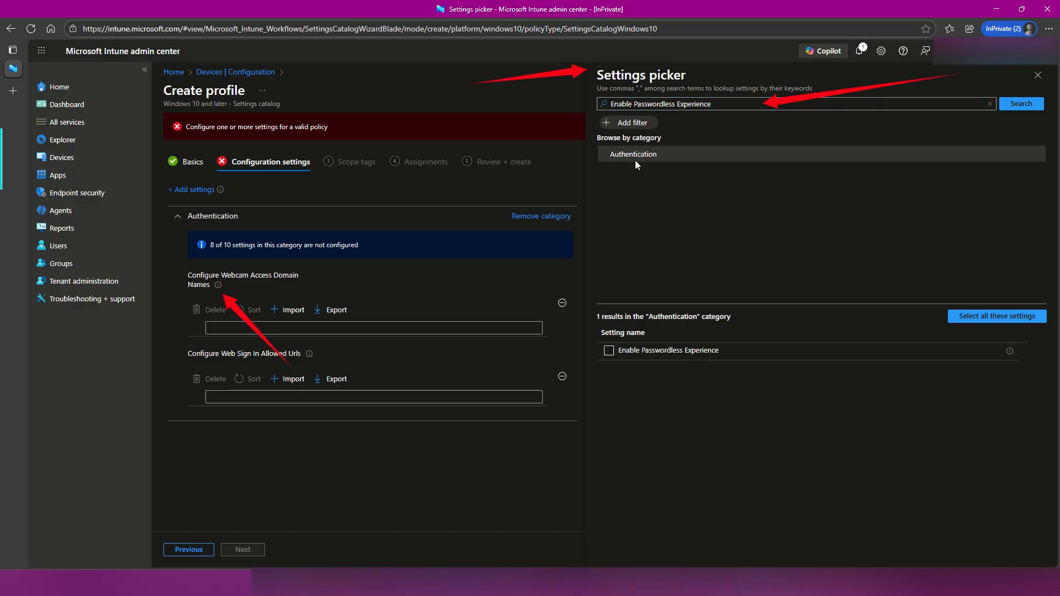
click(660, 353)
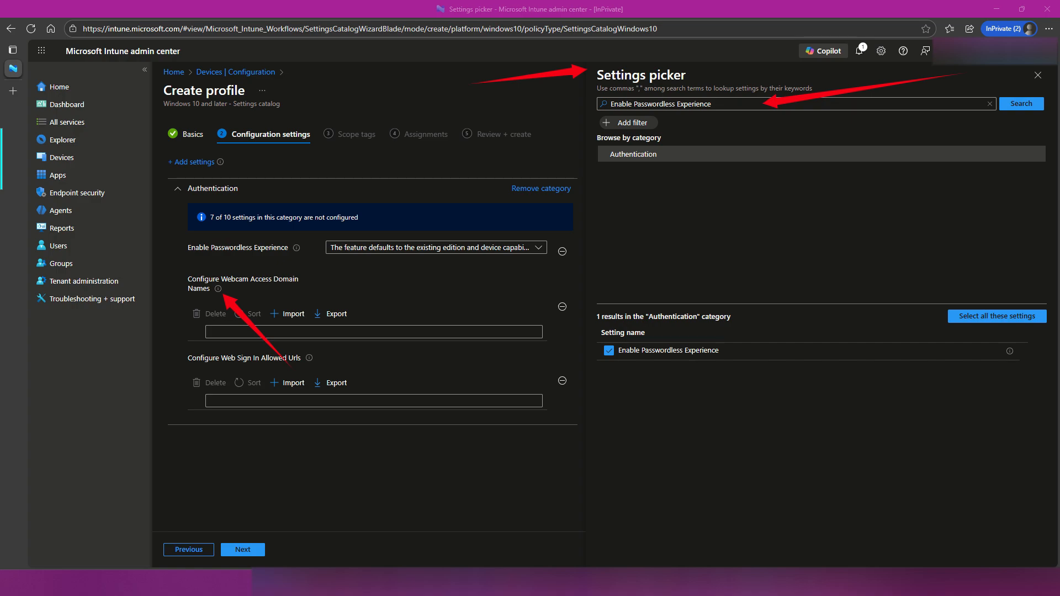
Search the settings catalog for "Enable Web Sign In" and add that setting from the Authentication category to the policy.
click(696, 104)
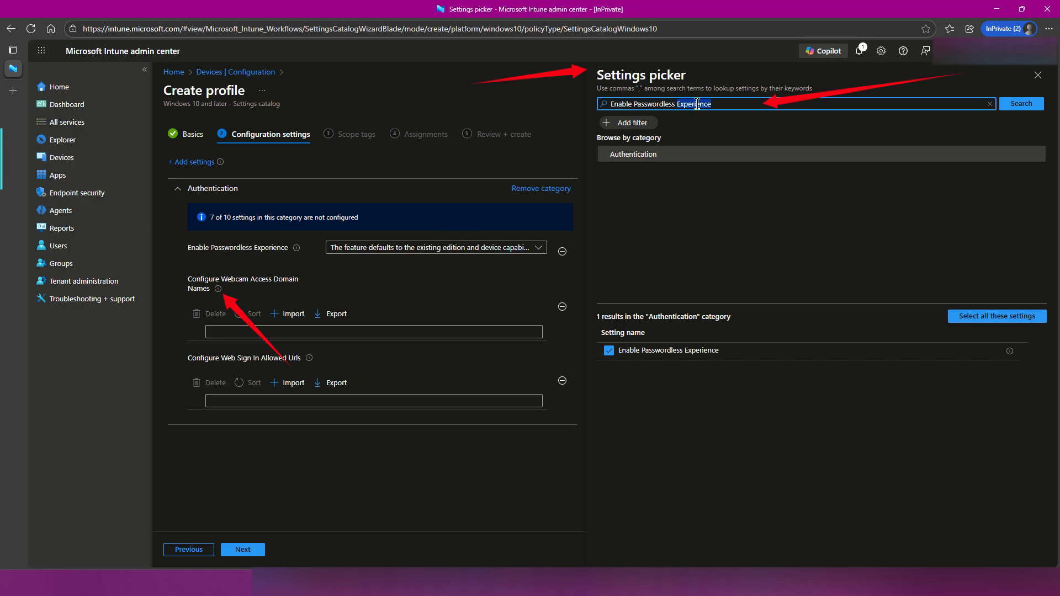
text(Enable Web Sign In)
key(Return)
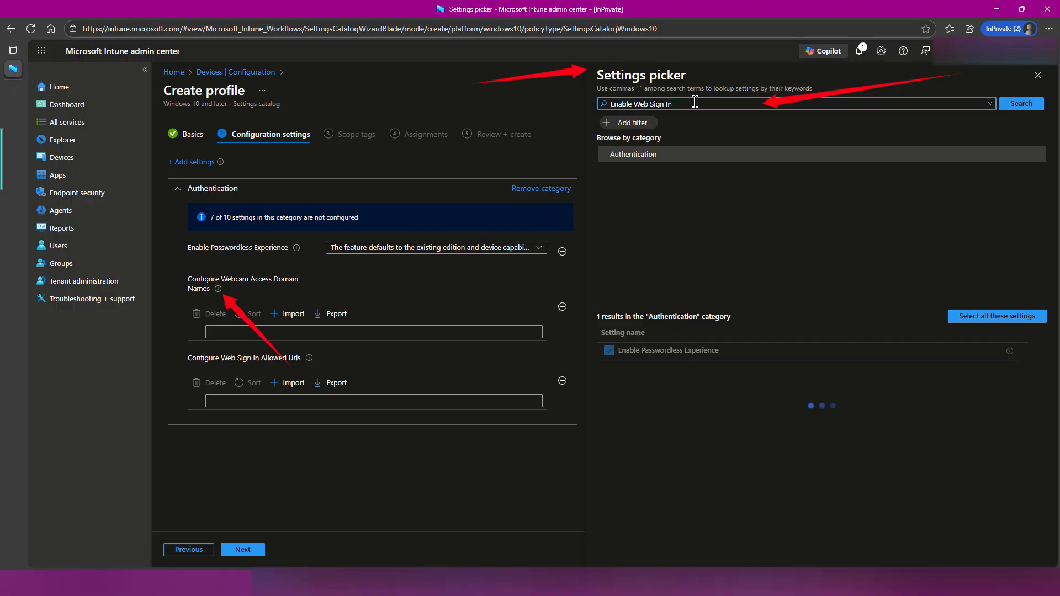
click(660, 154)
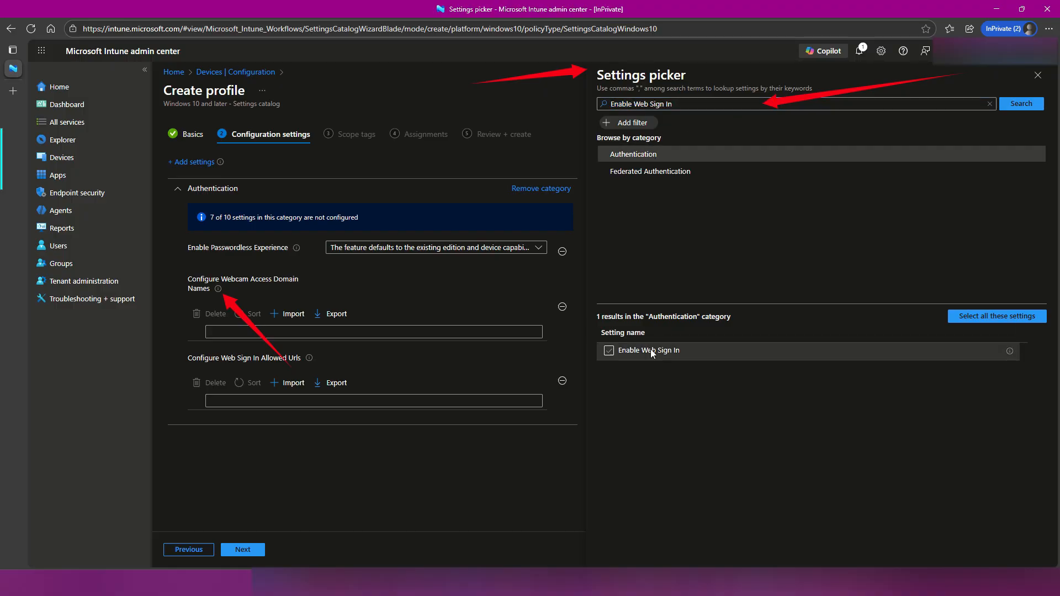
click(614, 351)
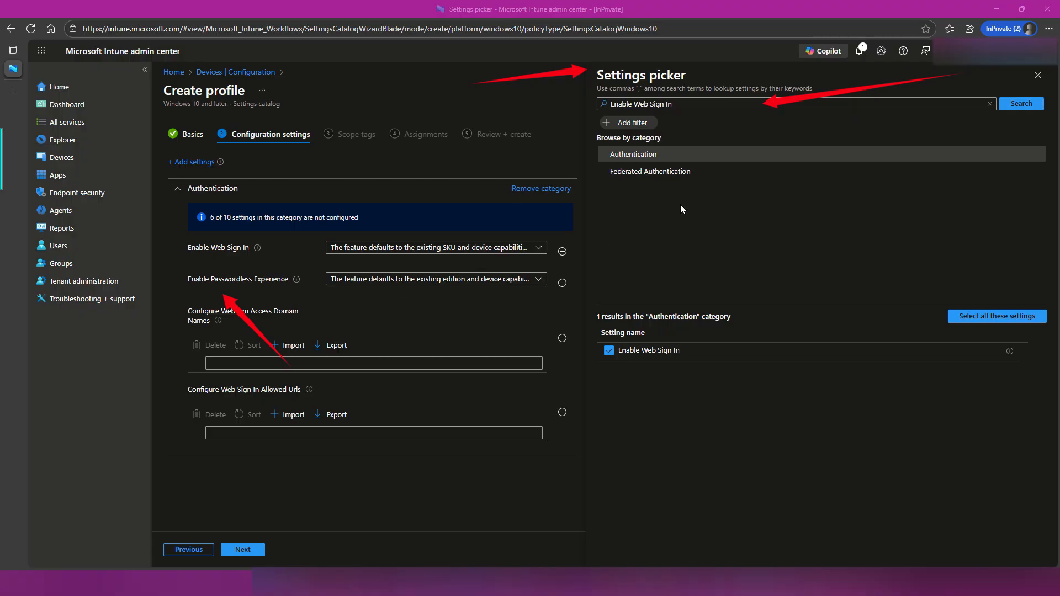
Find and add the Authentication setting "Preferred Aad Tenant Domain Name" to the policy, and close the settings picker.
drag(678, 105, 604, 101)
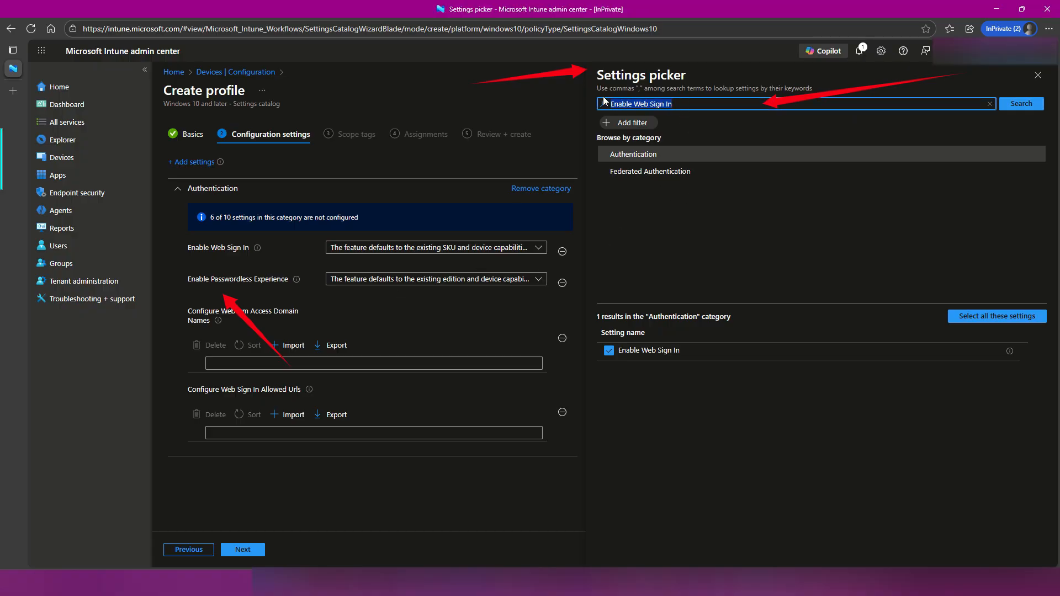
text(Preferred Aad Tenant Domain Name)
key(Return)
click(648, 154)
click(619, 353)
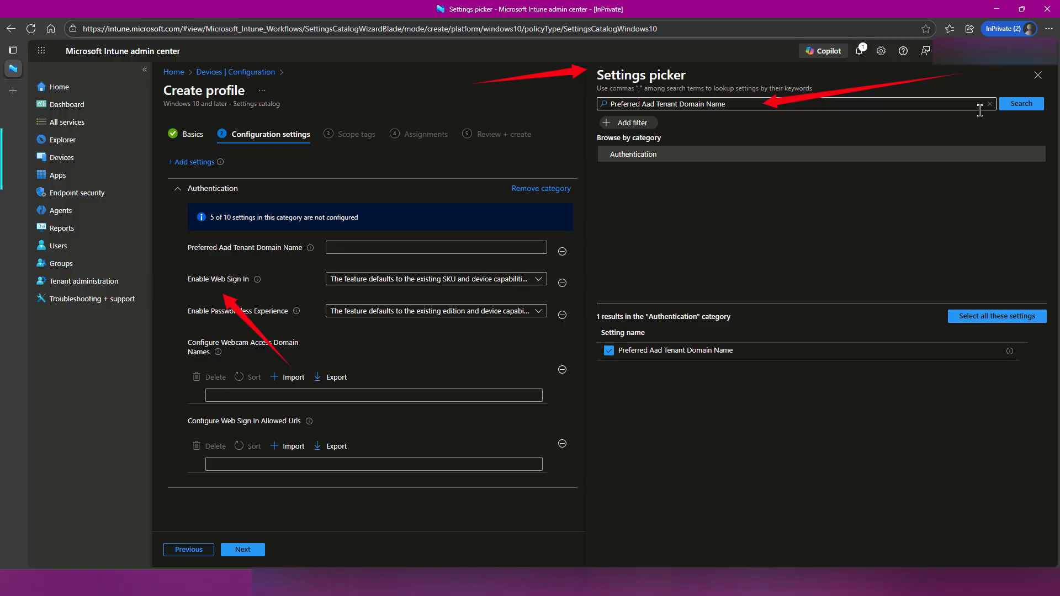
click(1038, 77)
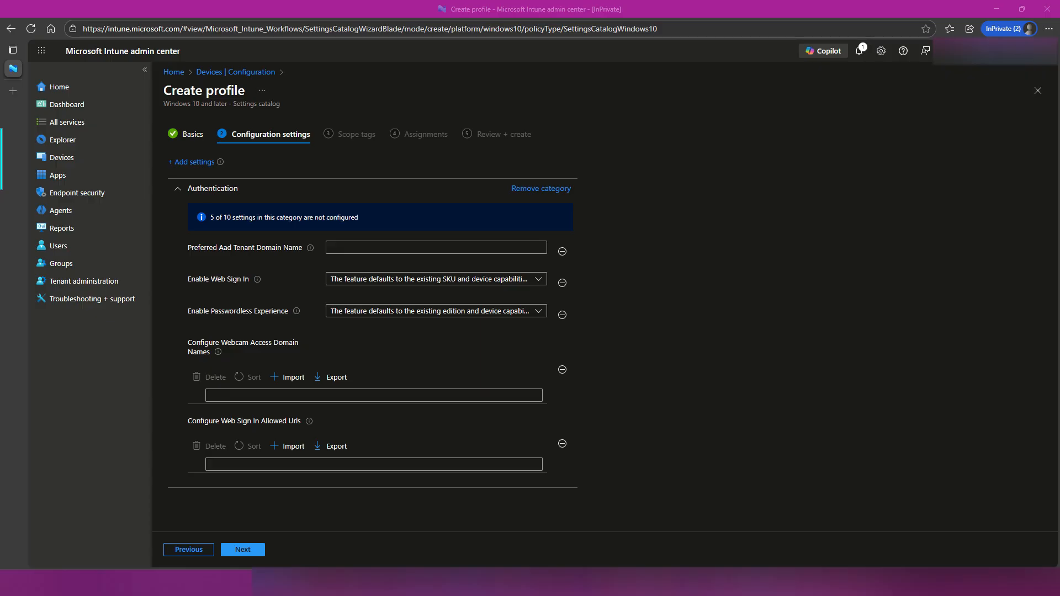
Set the preferred AAD tenant domain name to lab.cloudinfocus.com.br and set both Enable Web Sign In and Enable Passwordless Experience to Enabled.
click(348, 249)
text(lab.cloudinfocus.com.br)
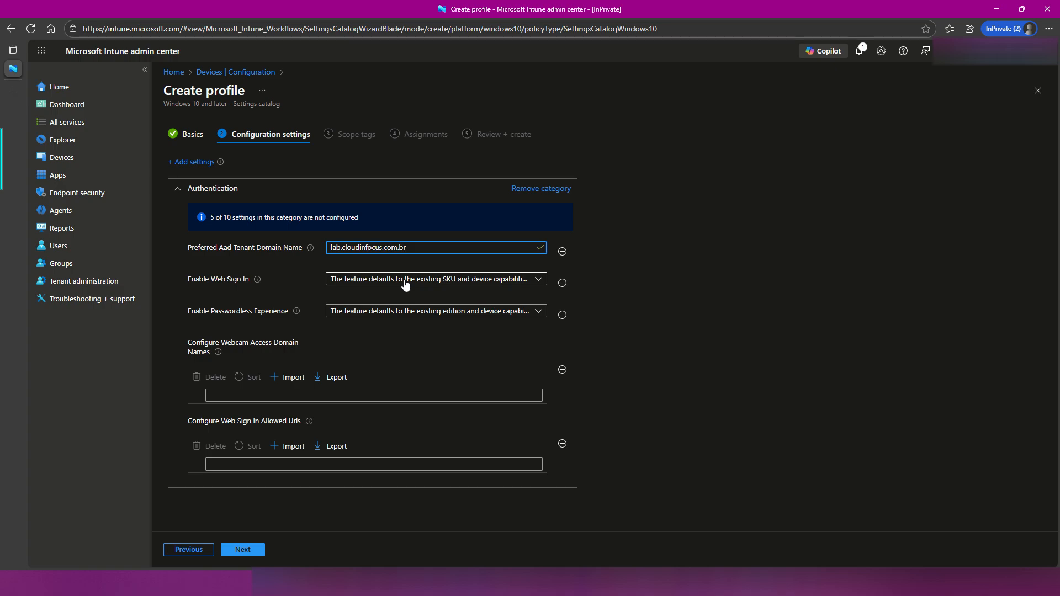
click(406, 284)
click(388, 313)
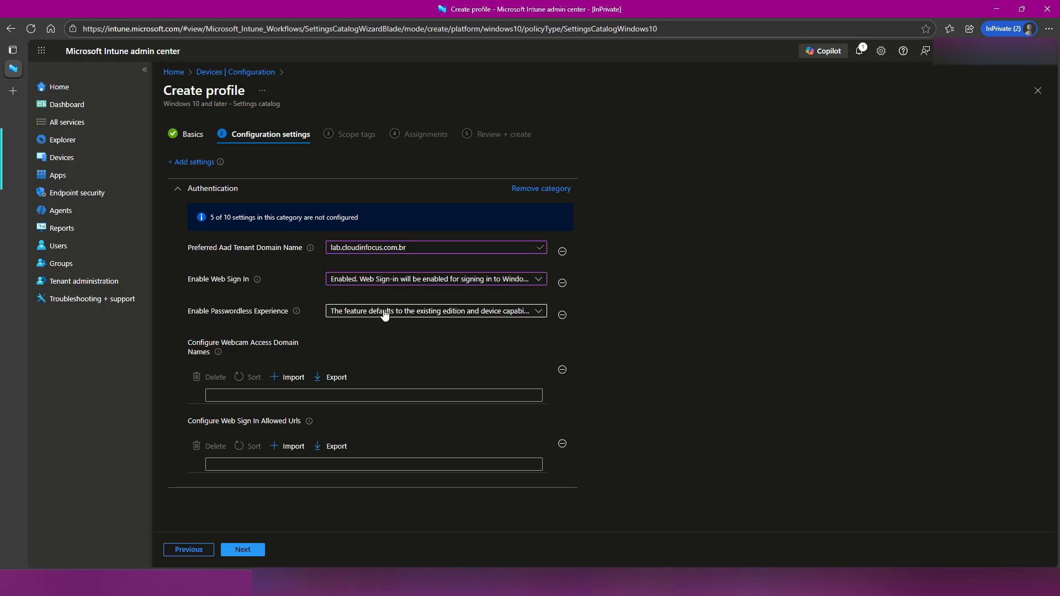
click(336, 312)
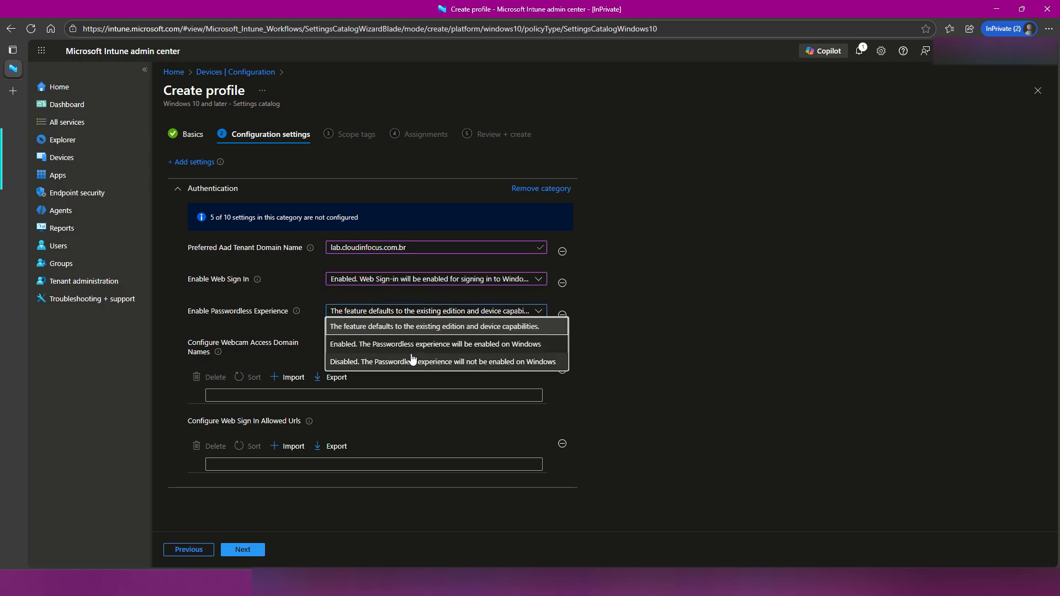
click(393, 344)
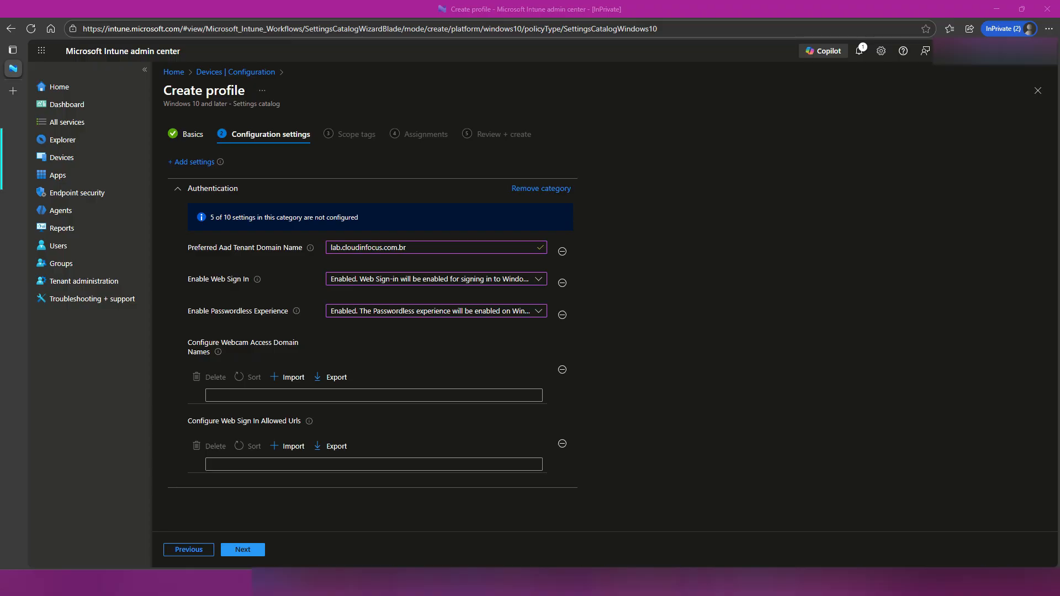
Enter lab.cloudinfocus.com.br as the webcam access domain name and as the web sign-in allowed URL.
click(321, 396)
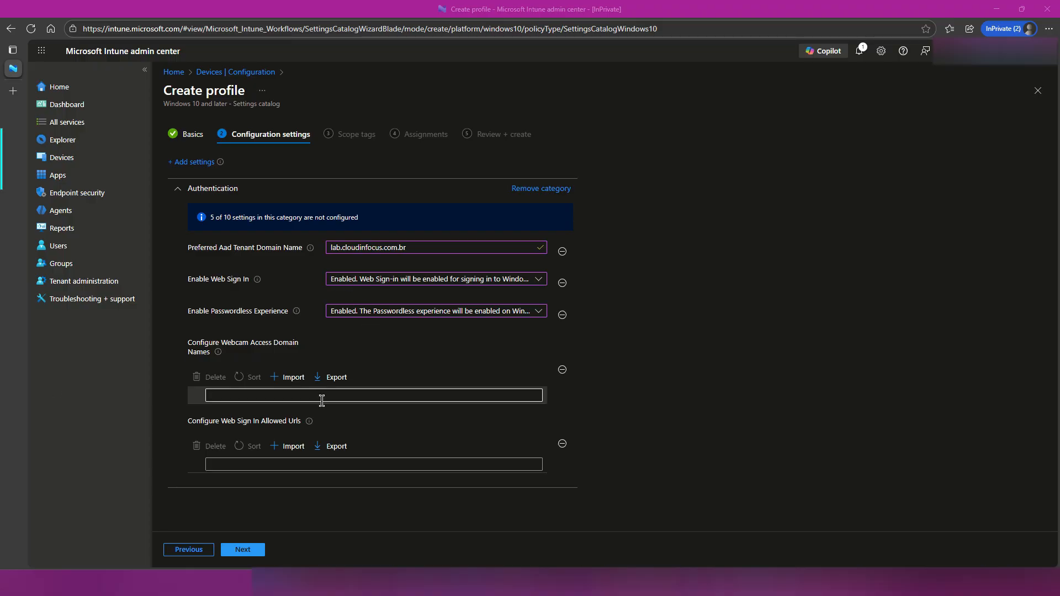
text(lab.cloudinfocus.com.br)
click(291, 482)
text(lab.cloudinfocus.com.br)
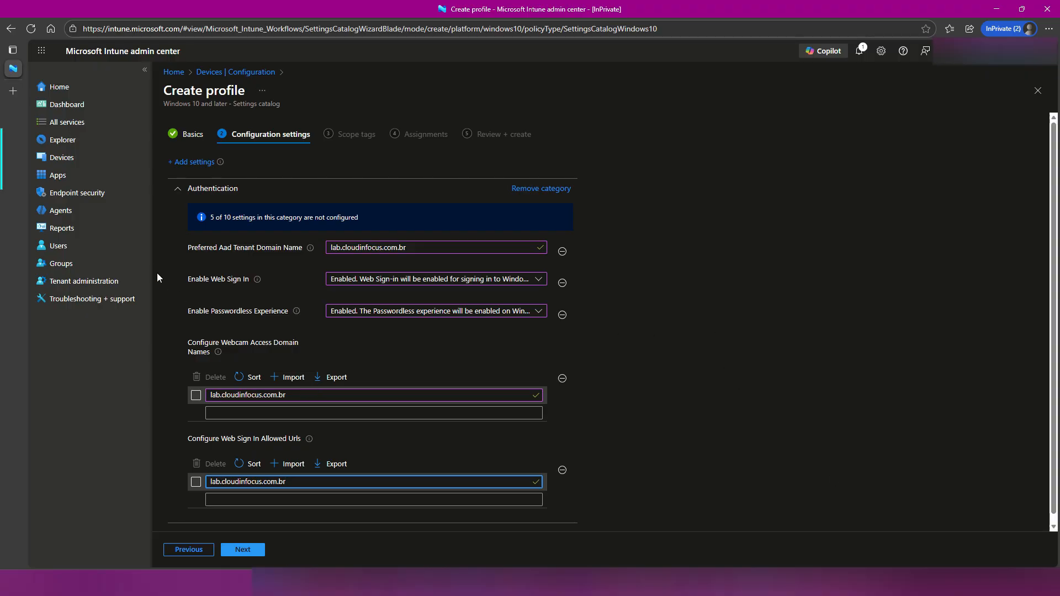
drag(129, 204, 183, 242)
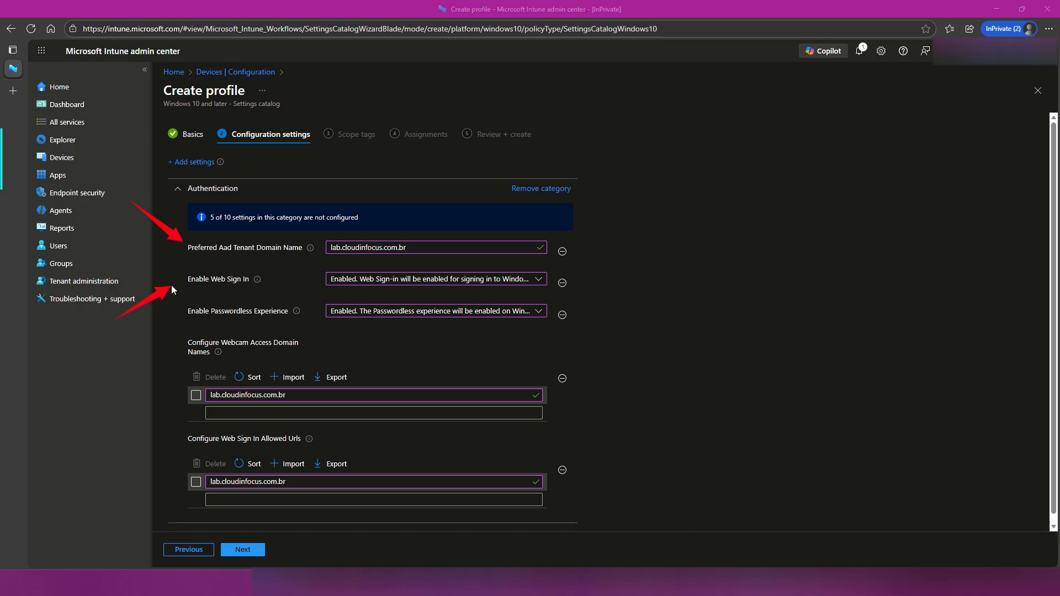
drag(118, 370, 180, 324)
drag(496, 324, 310, 343)
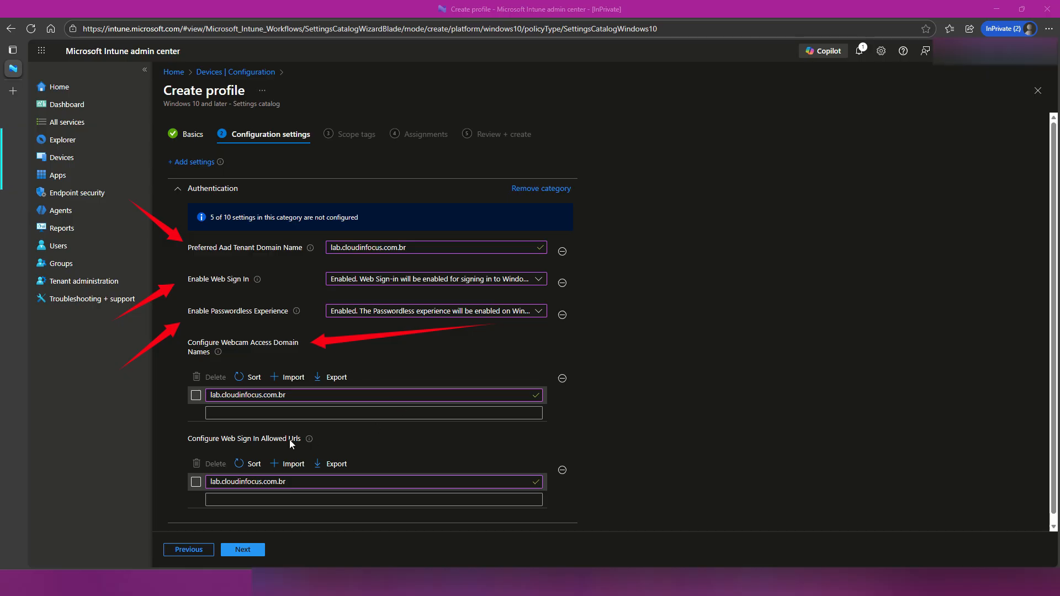
drag(541, 455, 322, 440)
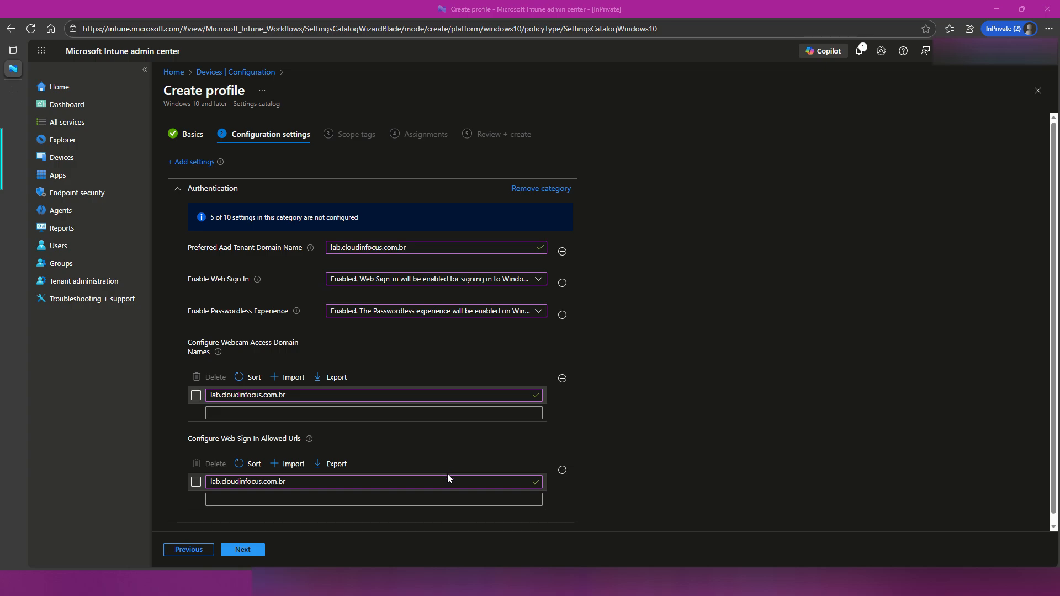
Accept the configuration settings, keep the Default scope tag, and proceed to the policy's assignments.
click(253, 554)
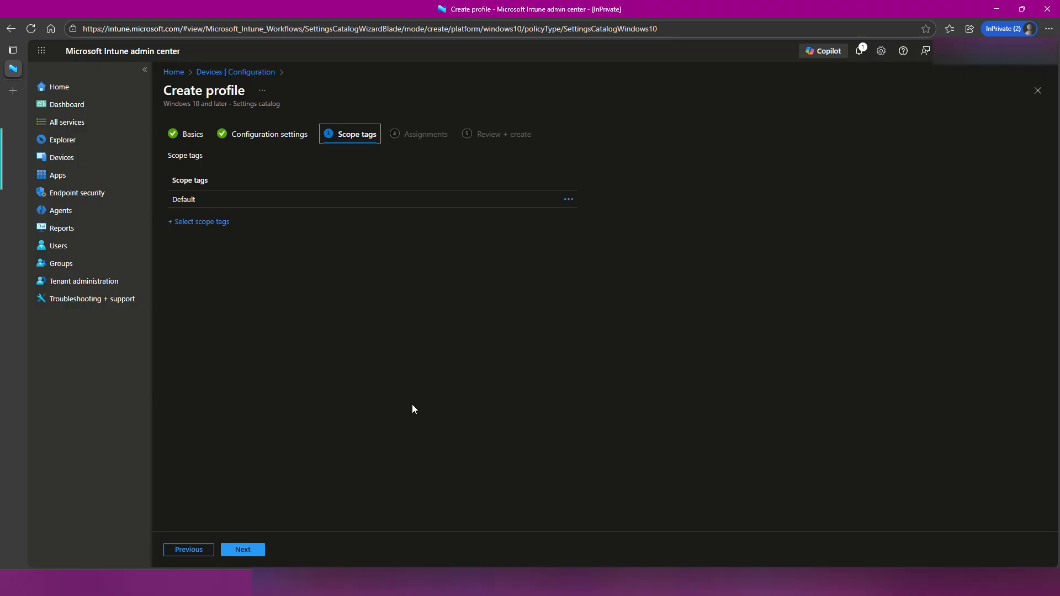
drag(365, 323, 242, 223)
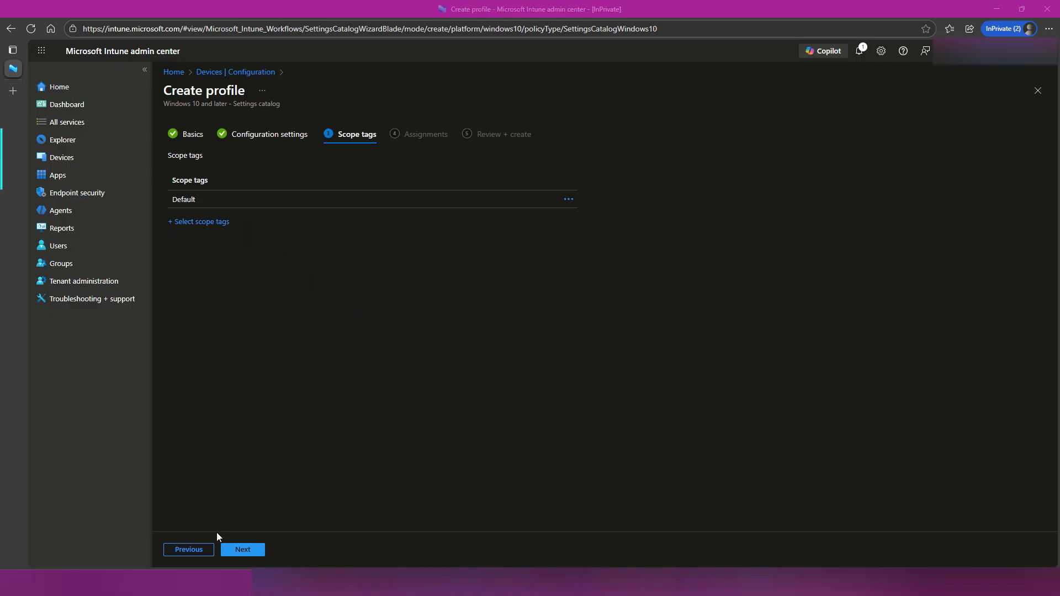
click(240, 549)
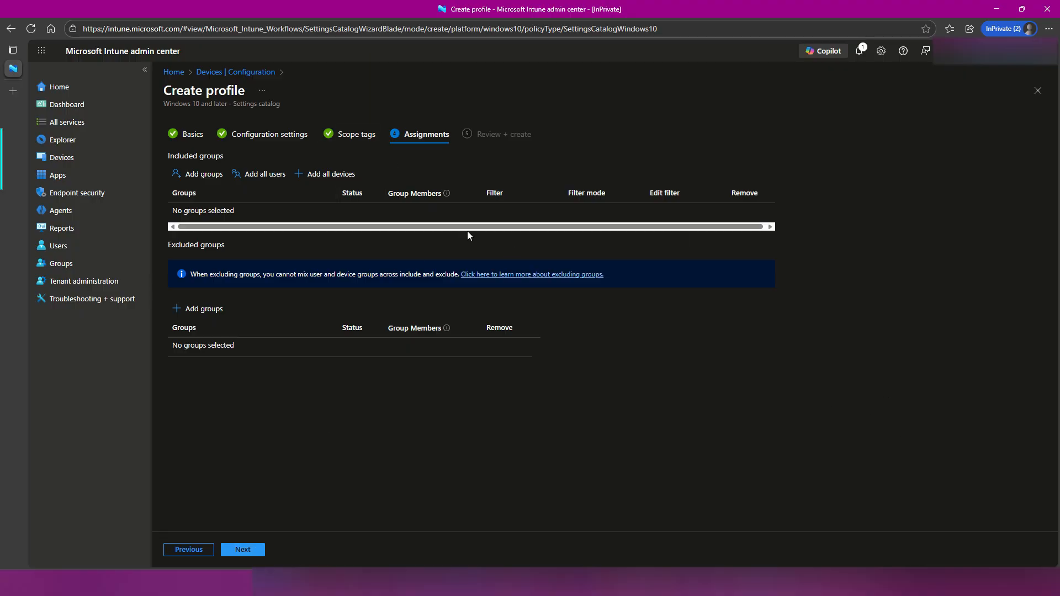
Search the groups for "web", assign the policy to the included group Devices Web Sign ins, and proceed to the review.
drag(135, 136, 177, 173)
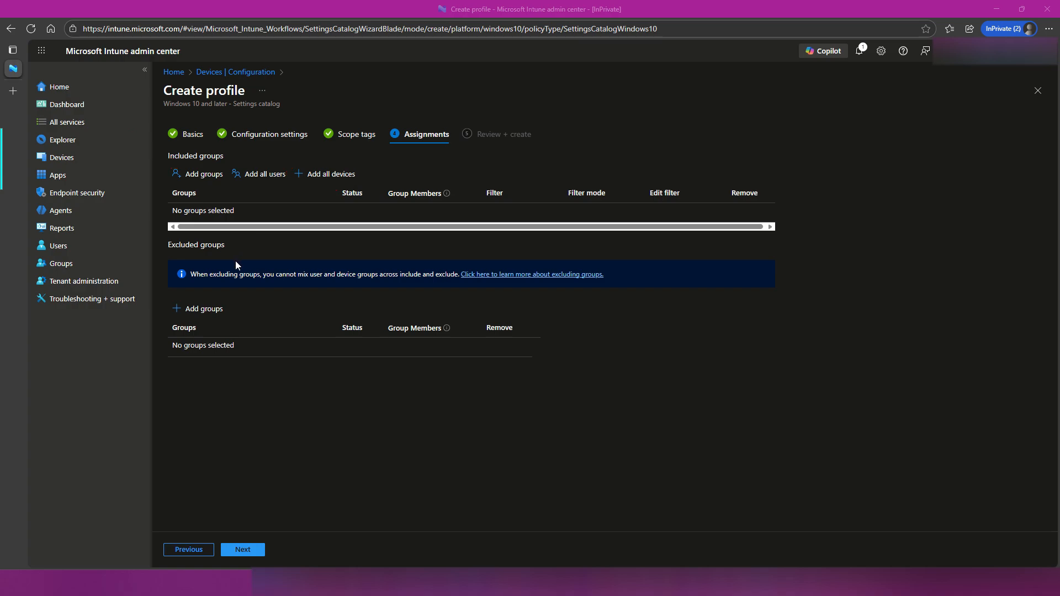
click(221, 175)
click(542, 159)
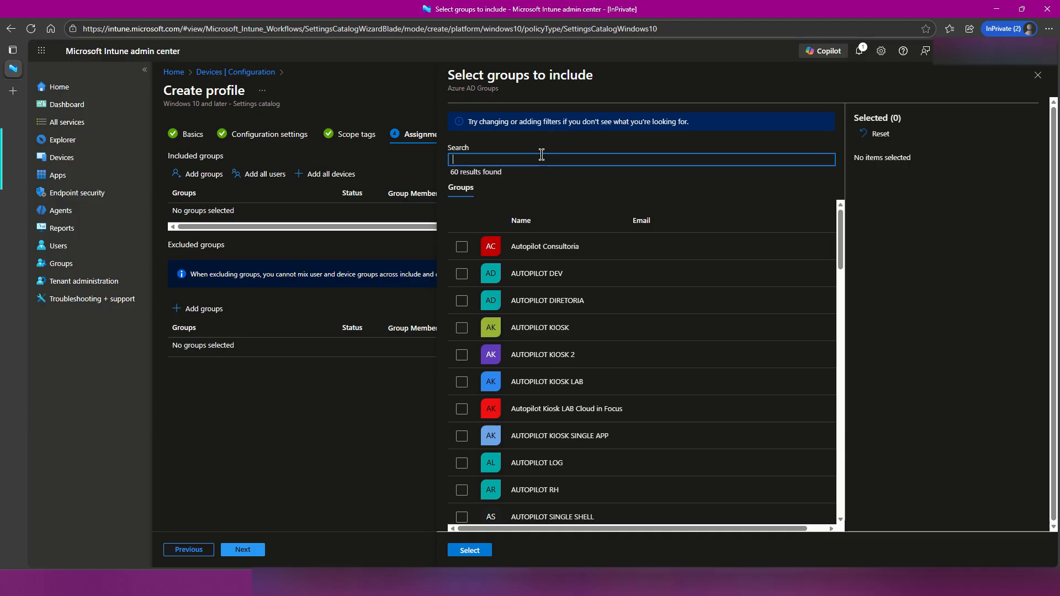
text(webn)
key(BackSpace)
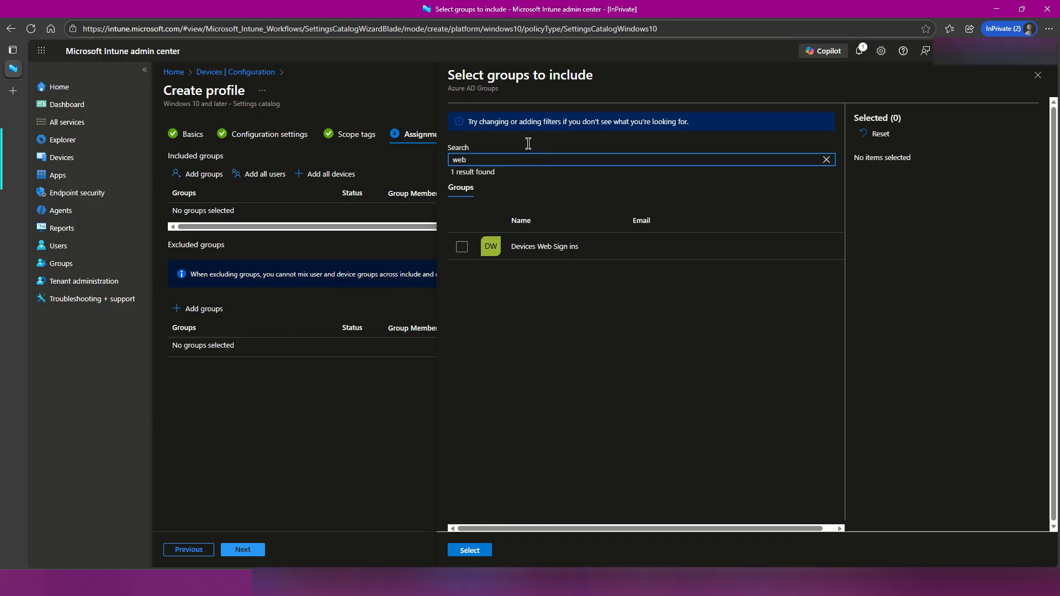
click(463, 246)
click(484, 551)
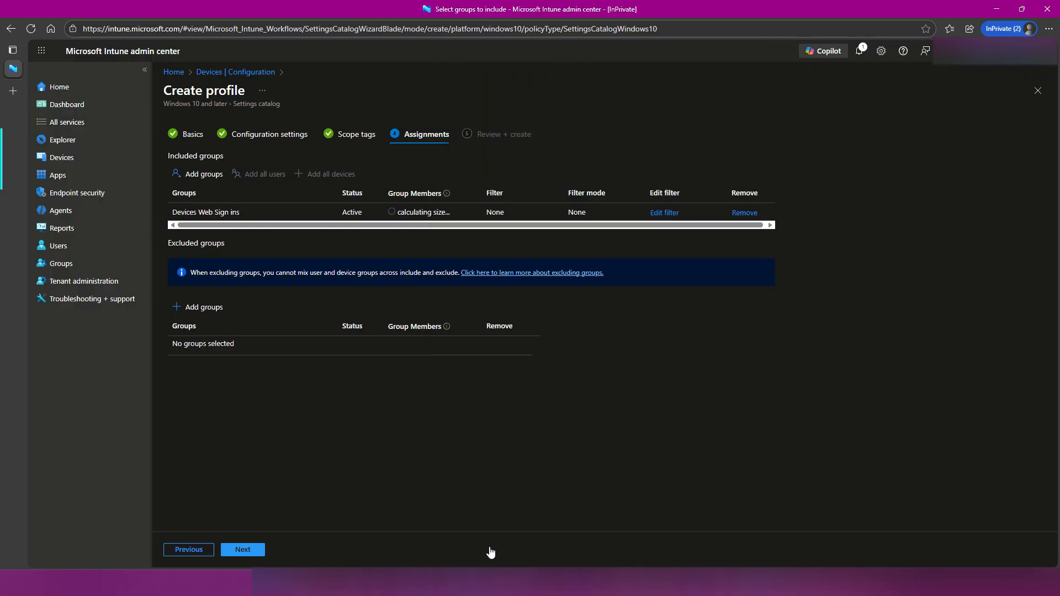
click(258, 549)
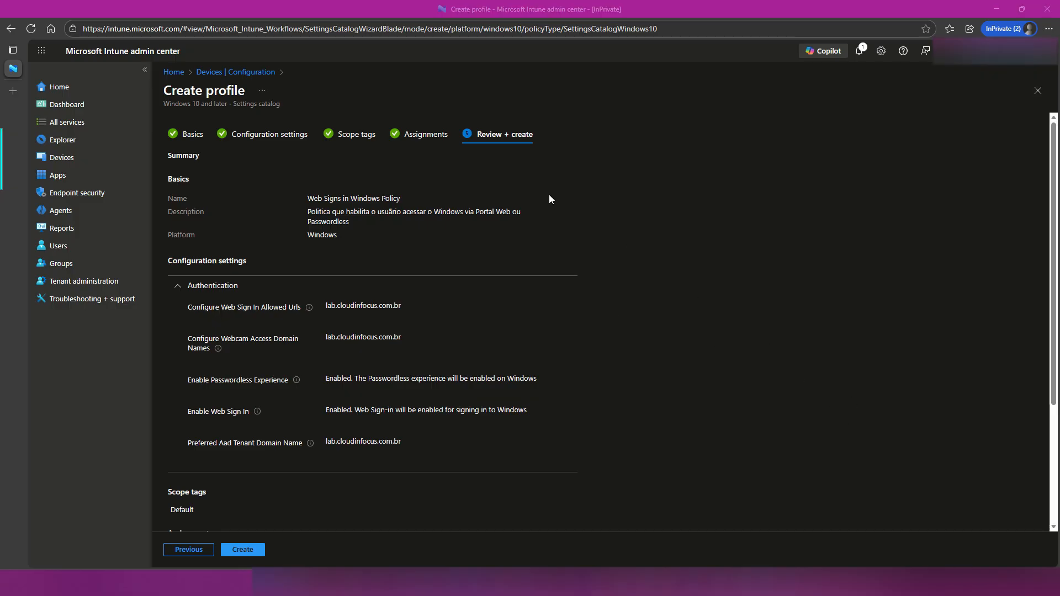
mouse_move(157, 254)
mouse_down()
mouse_move(227, 354)
mouse_move(318, 399)
mouse_move(595, 484)
mouse_up()
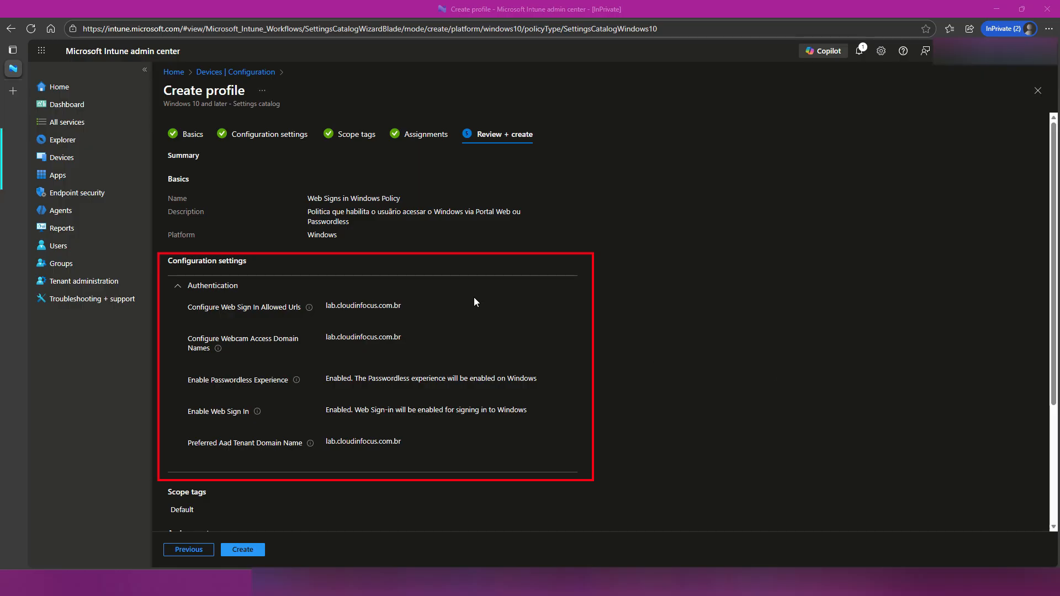
drag(468, 295, 406, 308)
drag(518, 353, 413, 338)
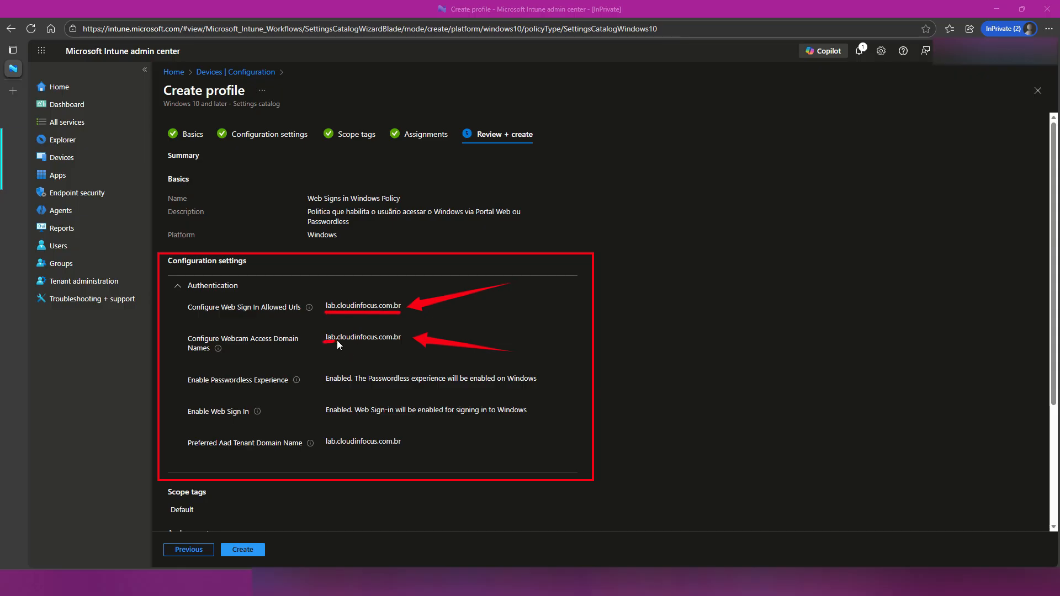
drag(383, 343, 401, 341)
drag(182, 370, 303, 389)
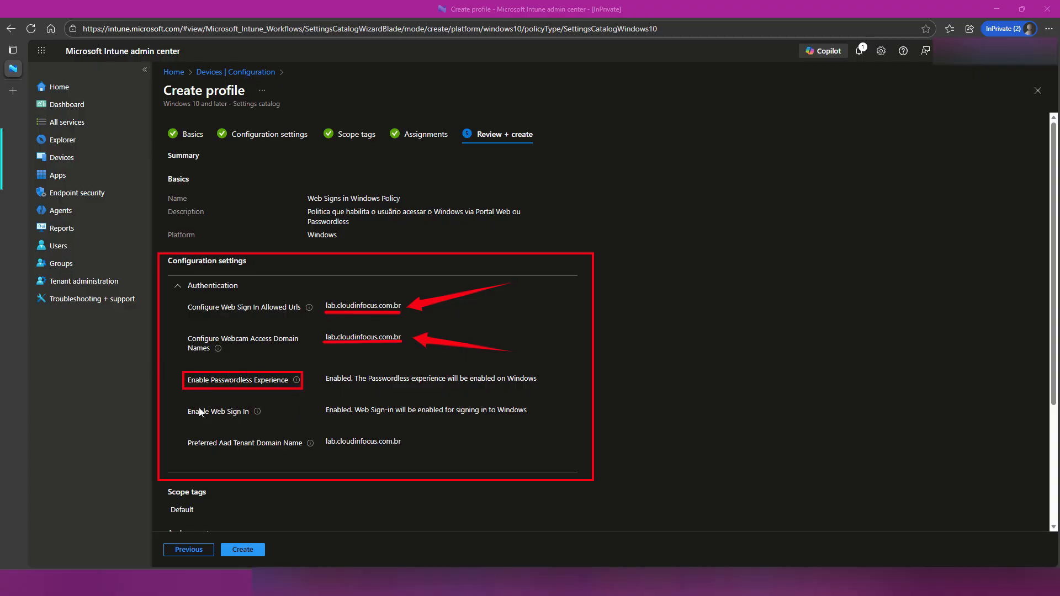
drag(212, 414, 270, 420)
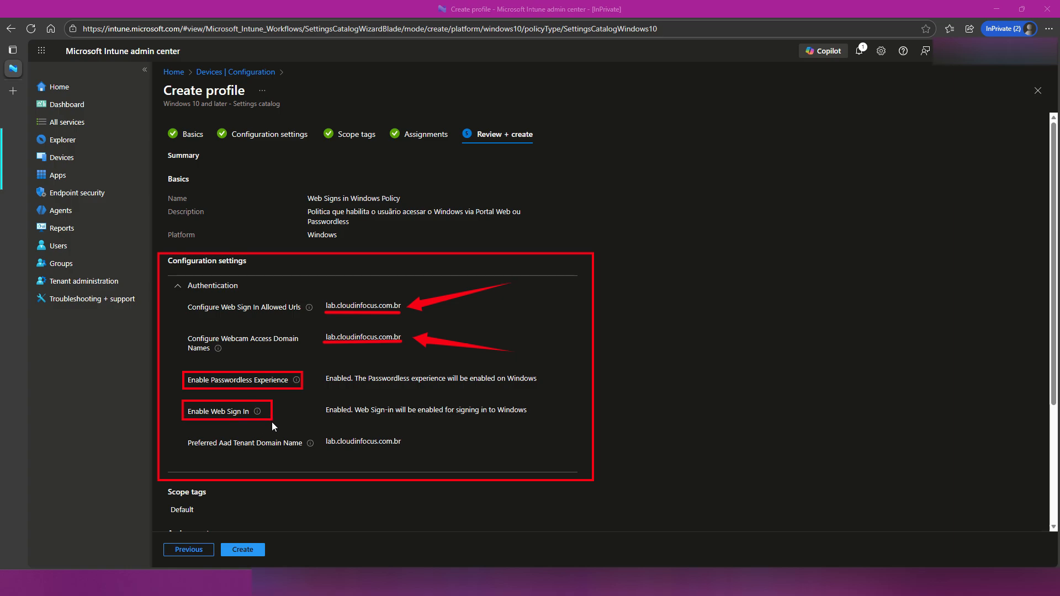
drag(182, 433, 316, 453)
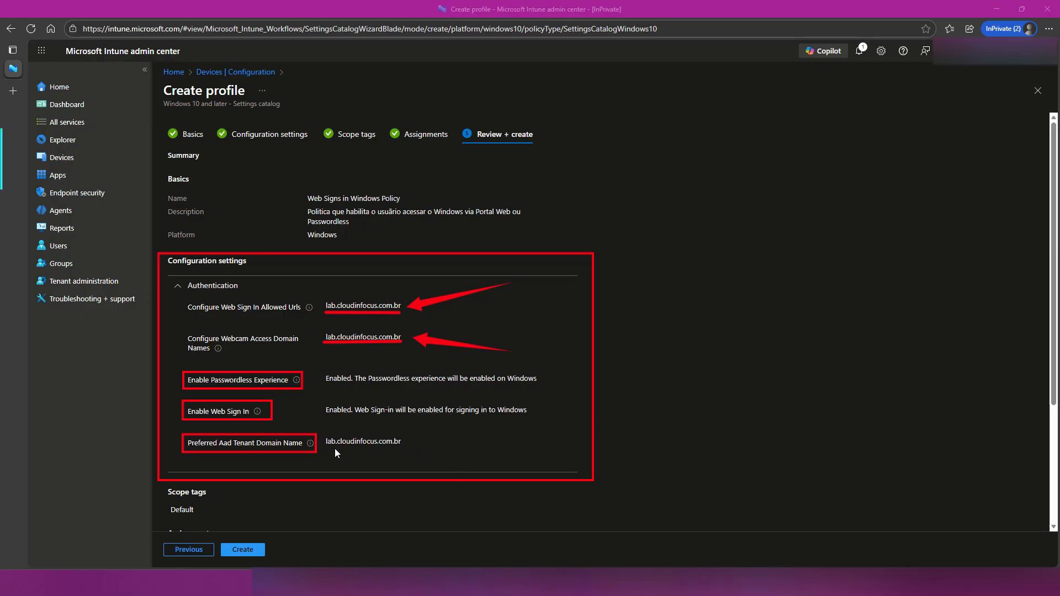
drag(326, 448, 406, 447)
drag(352, 381, 358, 388)
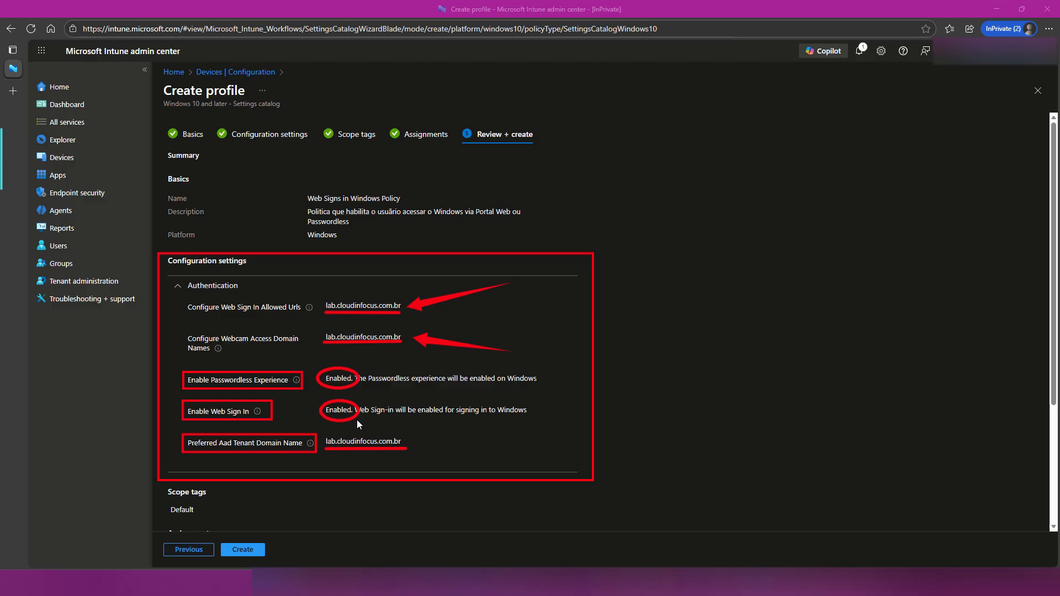
Create the Web Signs in Windows Policy from the review summary.
click(248, 550)
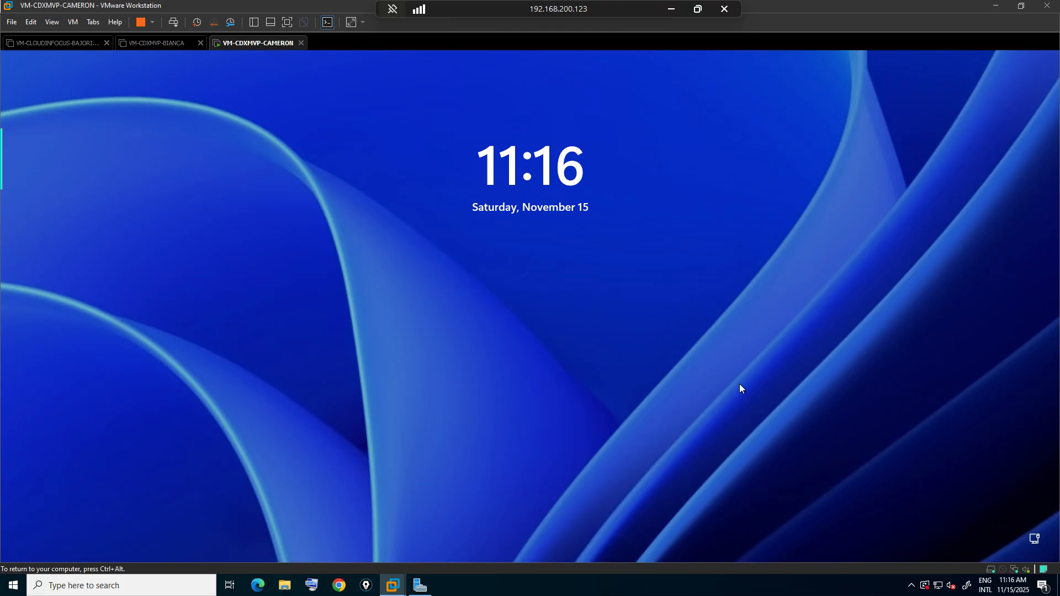
In the VMware Workstation virtual machine, dismiss the Windows lock screen, choose web sign-in as the sign-in option, and start signing in.
click(514, 254)
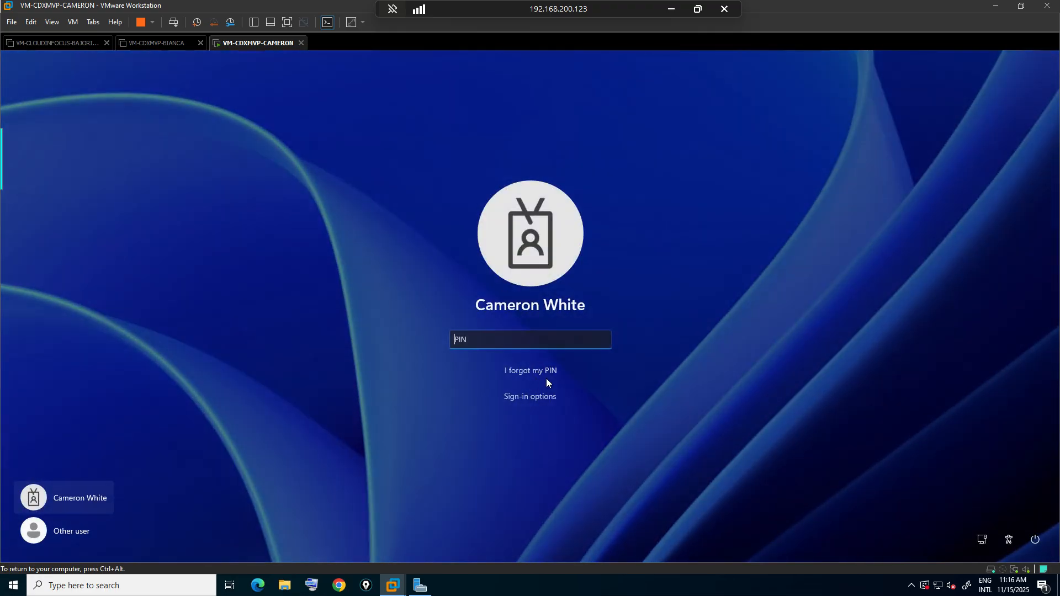
click(540, 400)
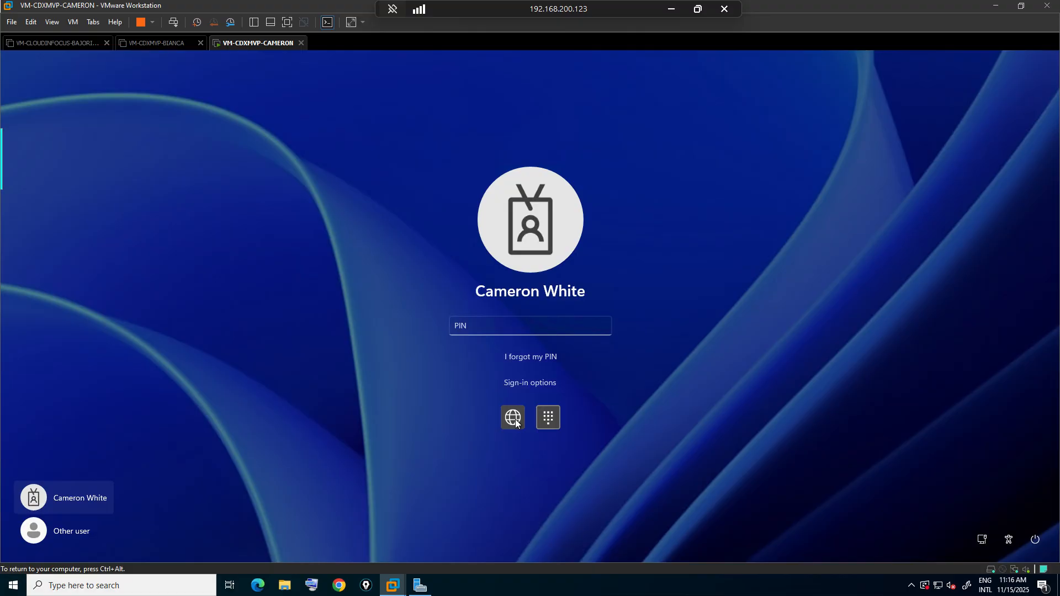
click(515, 420)
click(542, 343)
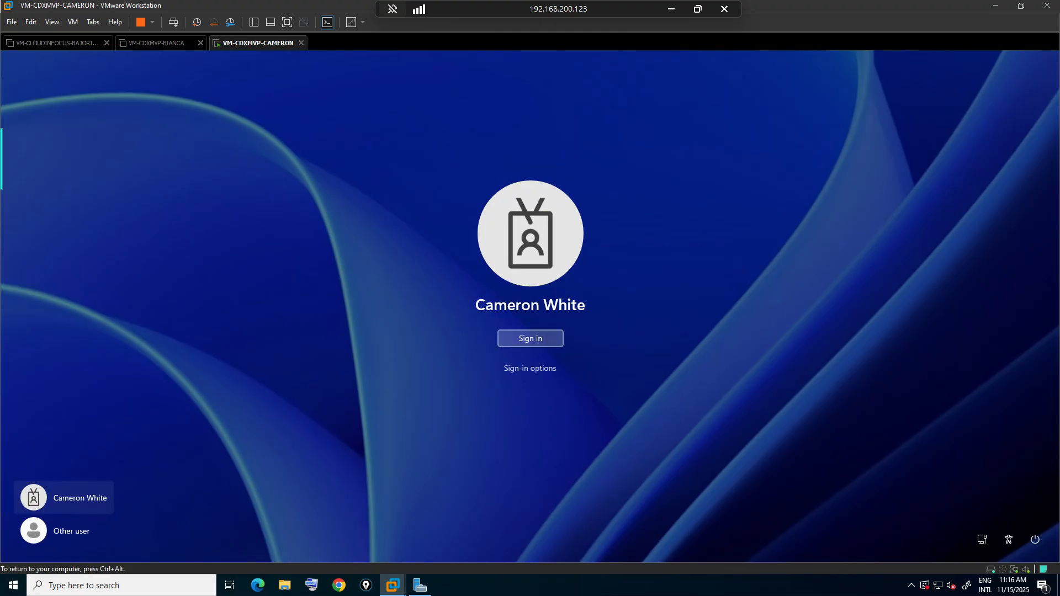
click(558, 340)
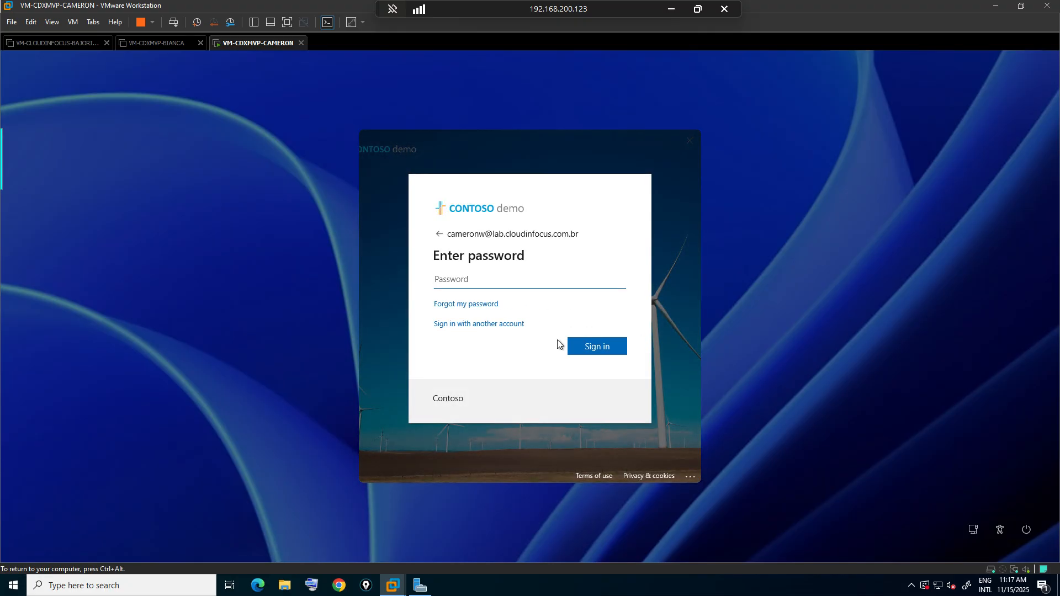
Enter the account password in the web sign-in window, sign in to Windows, and release input from the virtual machine.
text(*************)
key(Return)
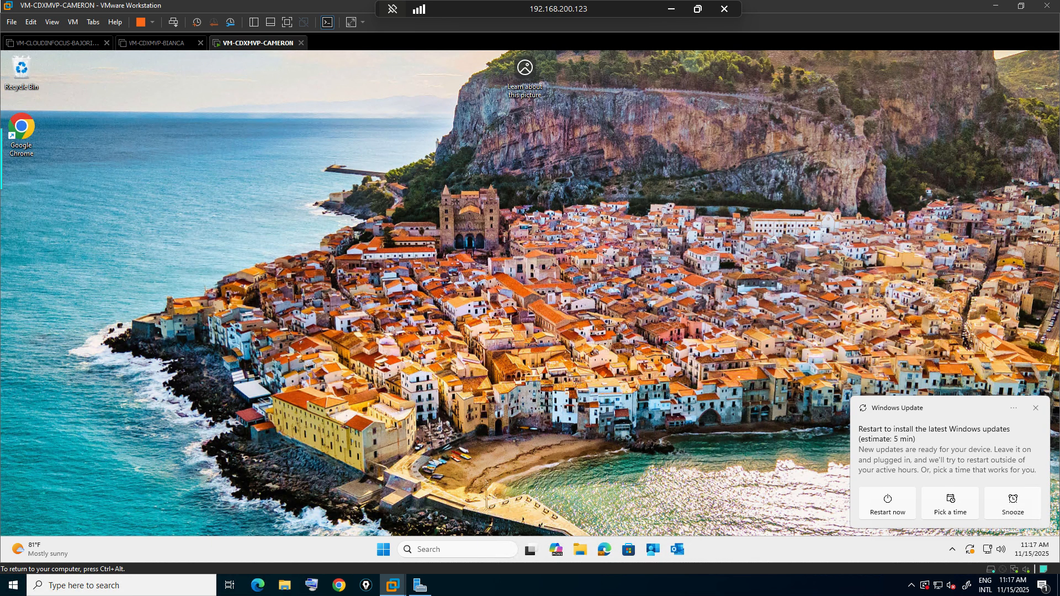
key(ctrl+alt)
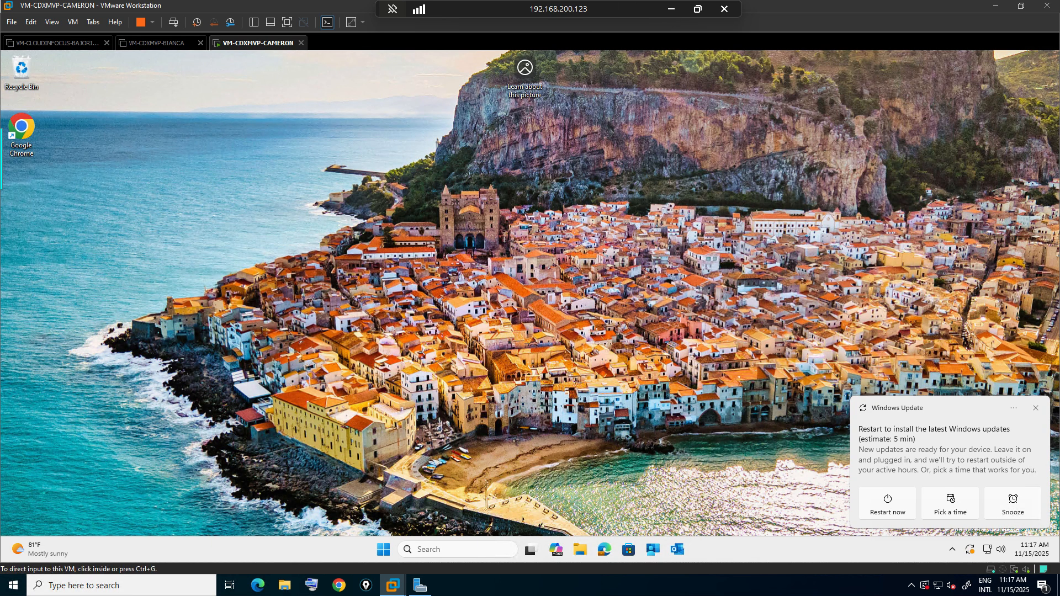